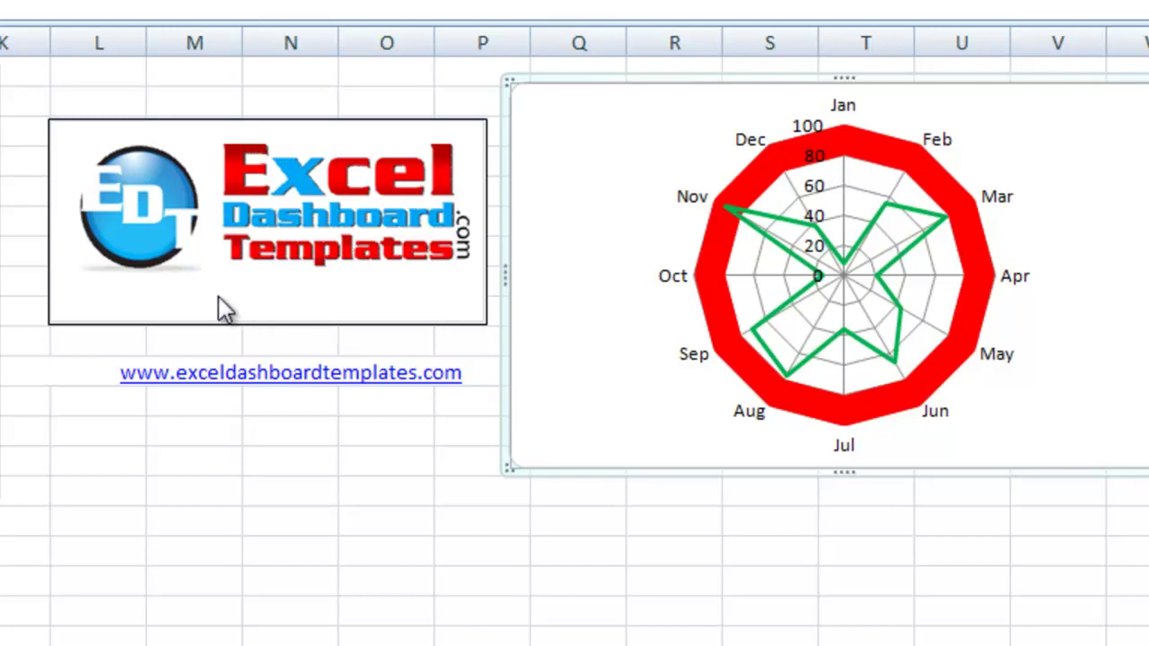
pyautogui.click(218, 296)
pyautogui.click(441, 327)
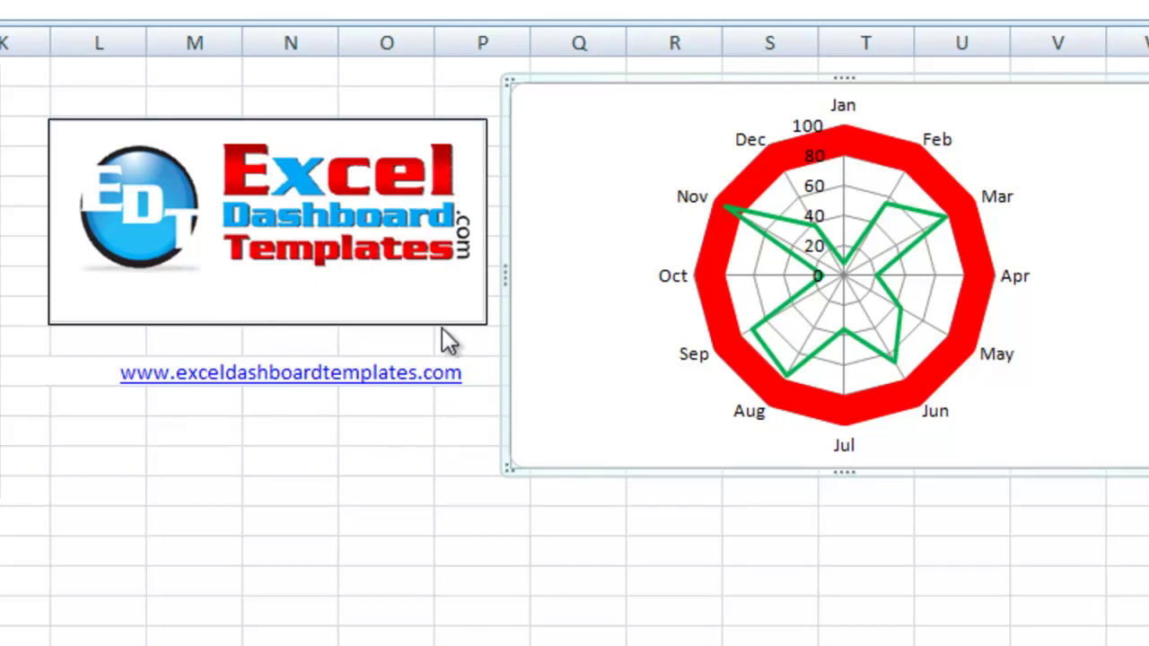
pyautogui.click(235, 389)
pyautogui.click(453, 403)
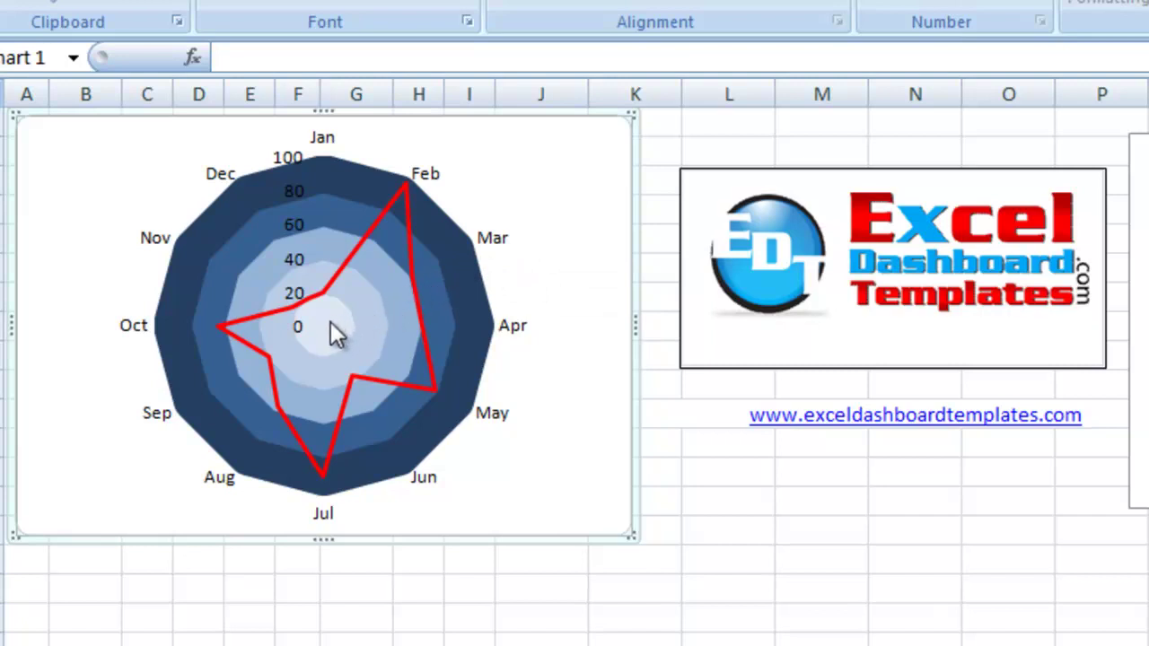
pyautogui.moveTo(459, 289)
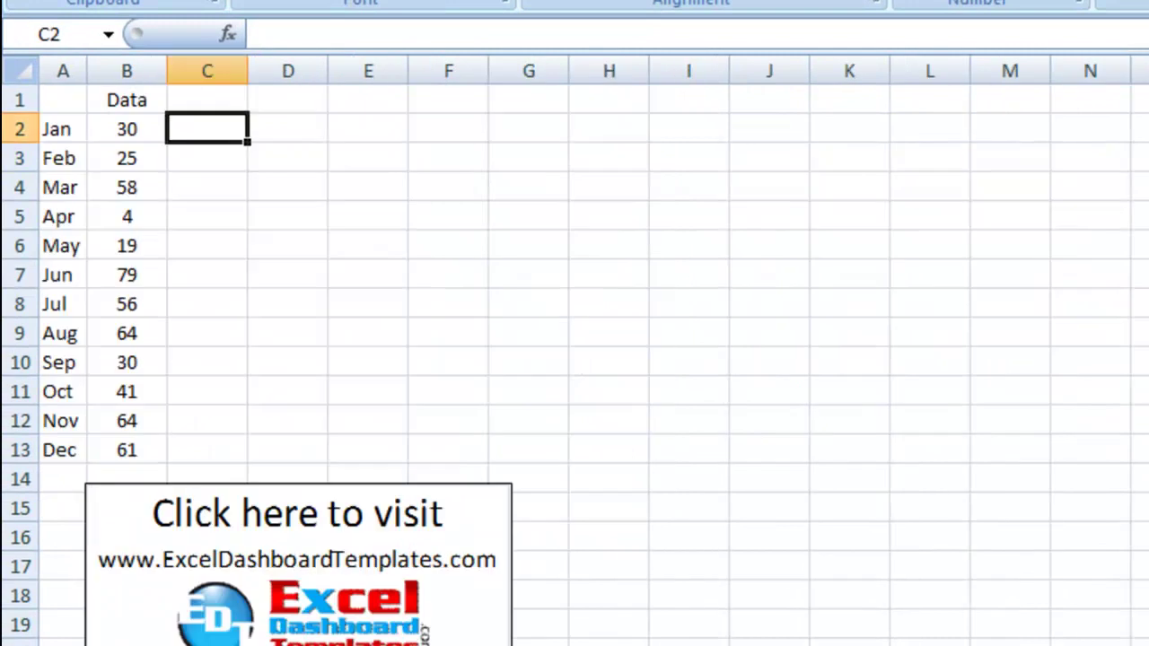
# Step: Examine the month labels, the Data header and the formula in B2, and recalculate the random values
pyautogui.click(191, 215)
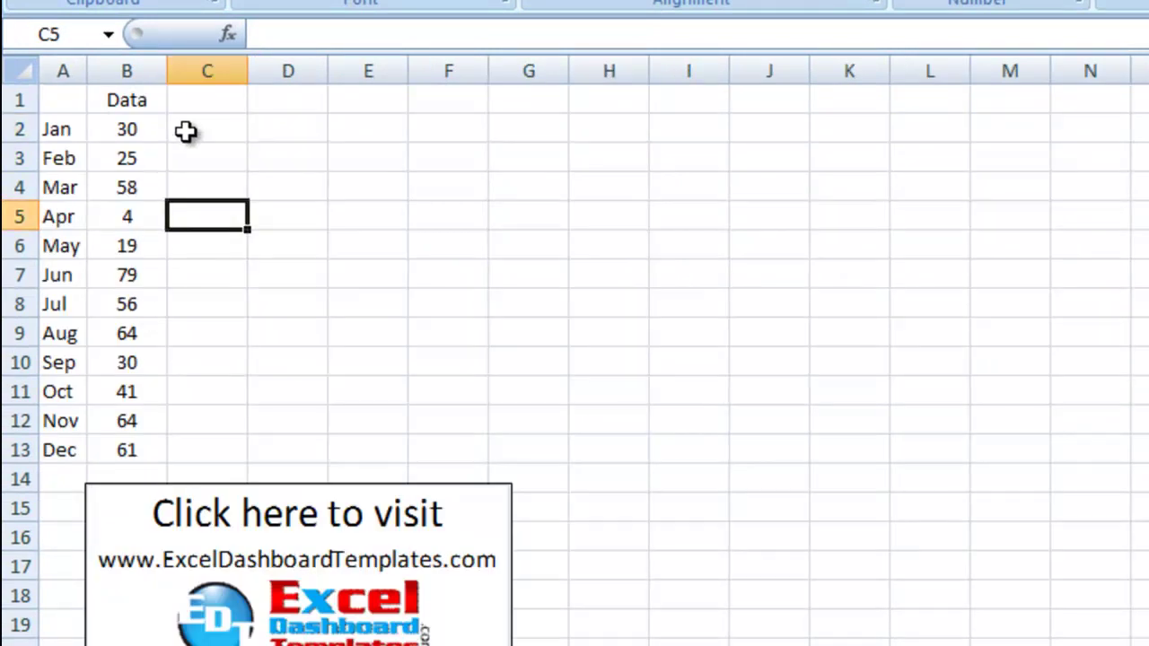
pyautogui.moveTo(86, 129); pyautogui.dragTo(83, 443)
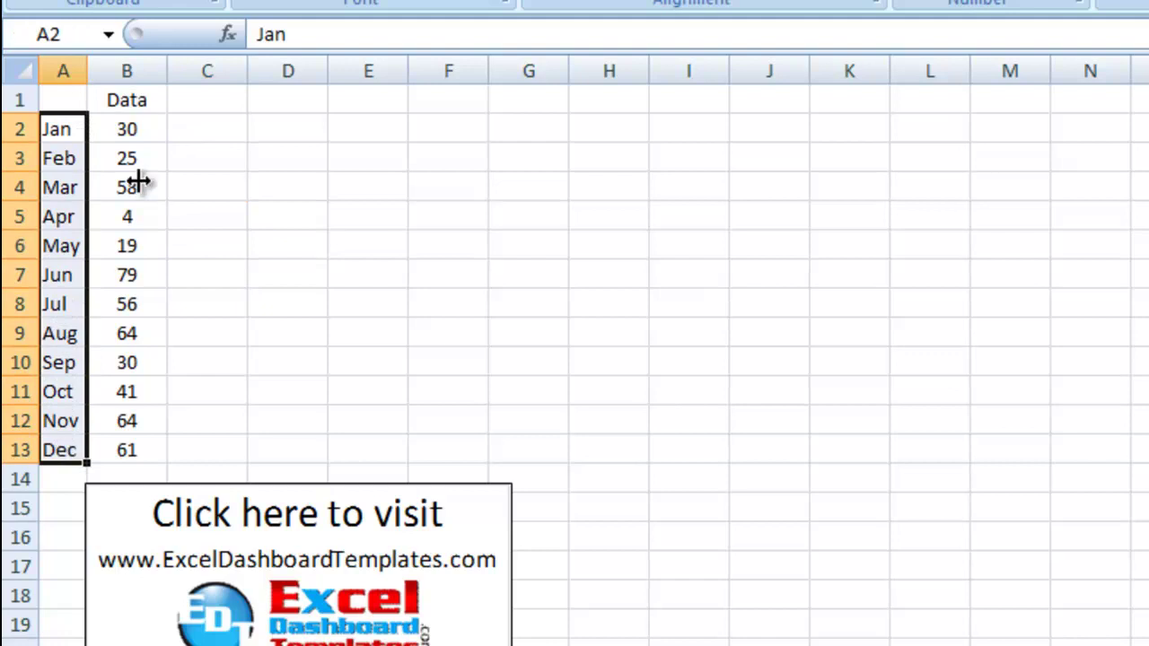
pyautogui.click(127, 95)
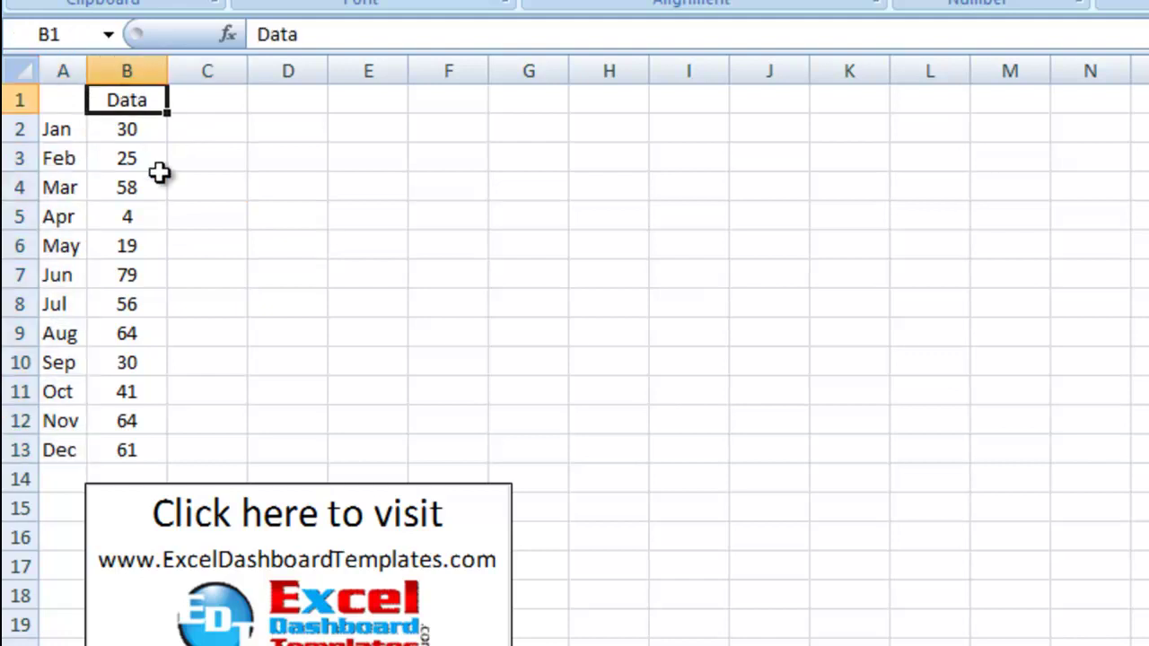
pyautogui.click(131, 129)
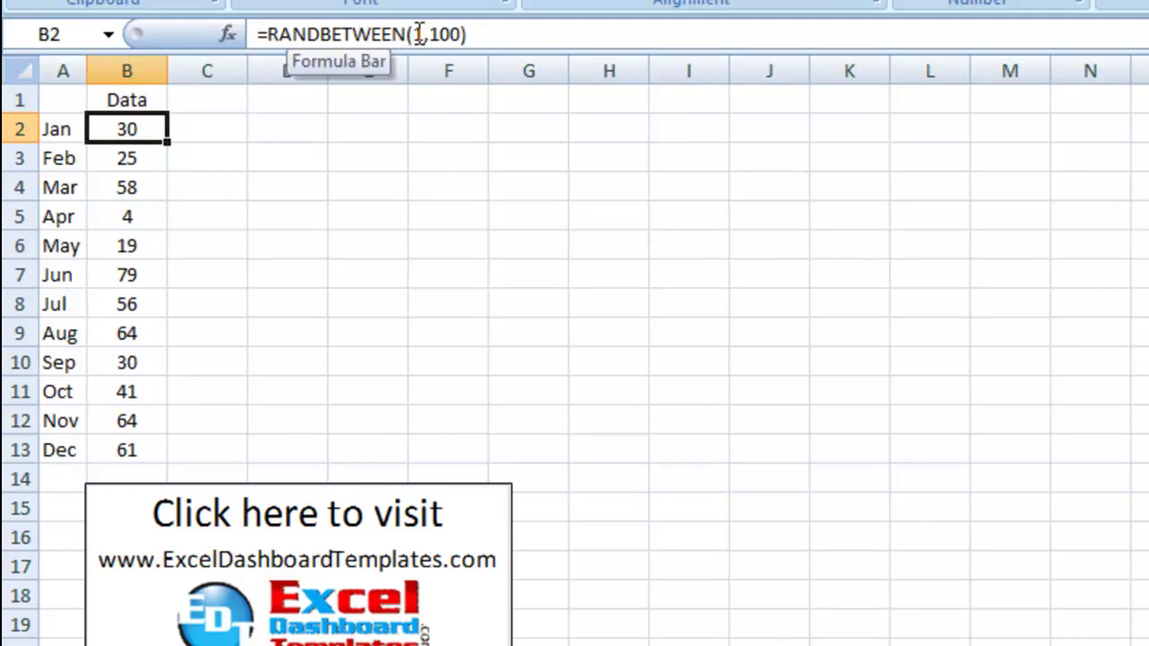
pyautogui.doubleClick(208, 128)
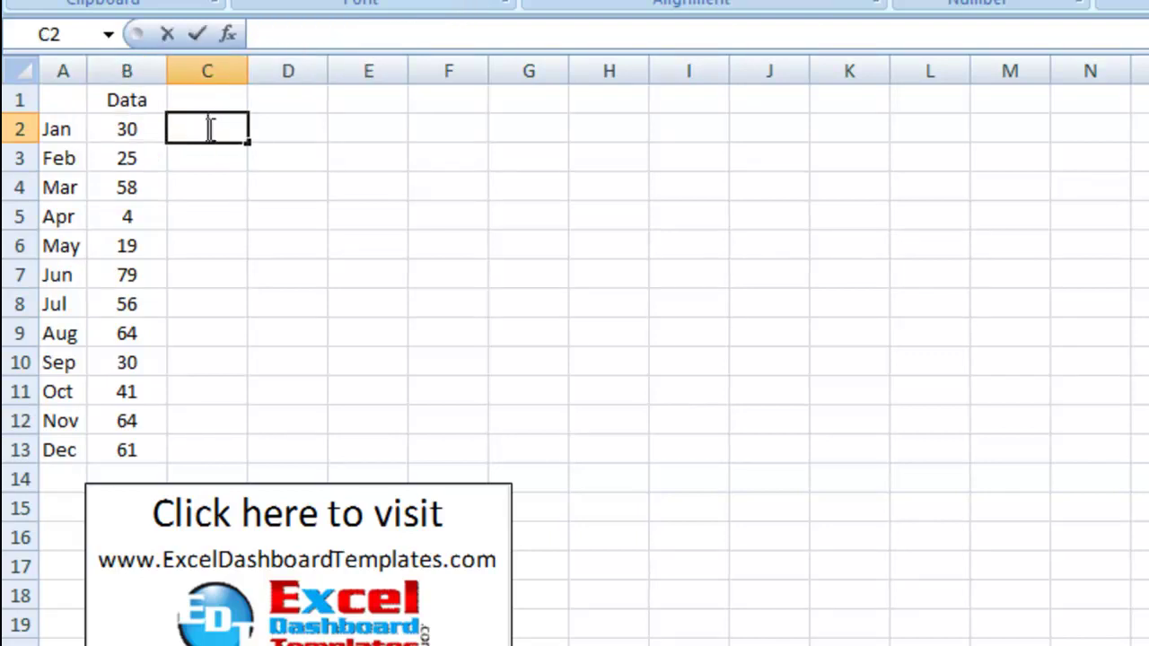
pyautogui.press('Return')
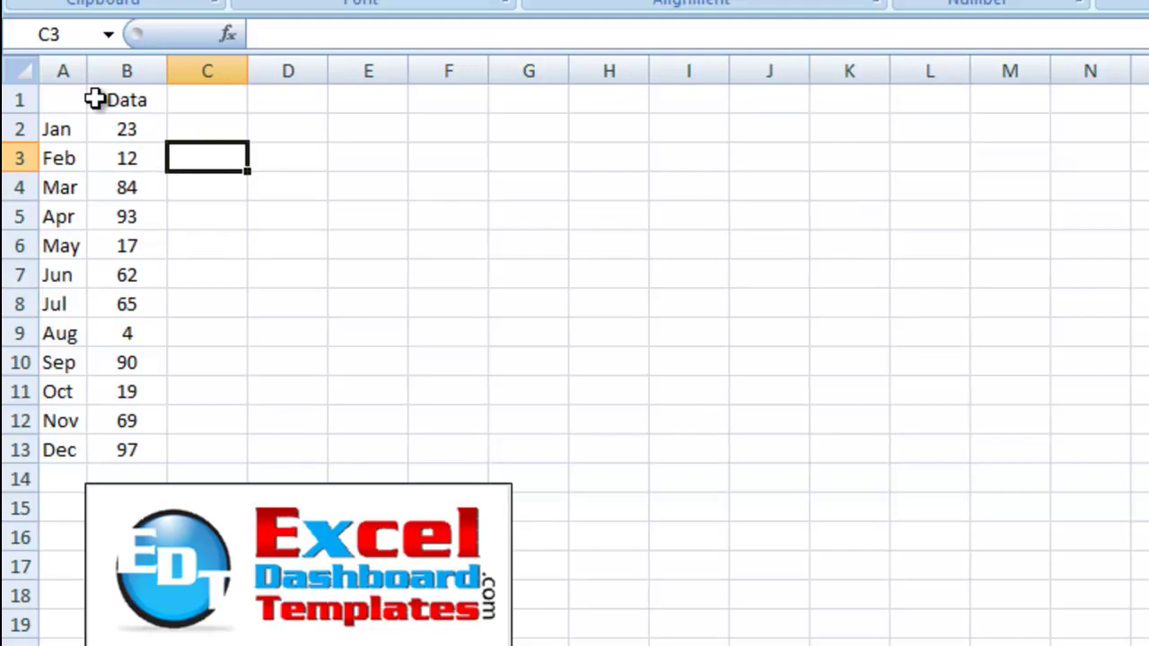
pyautogui.rightClick(125, 70)
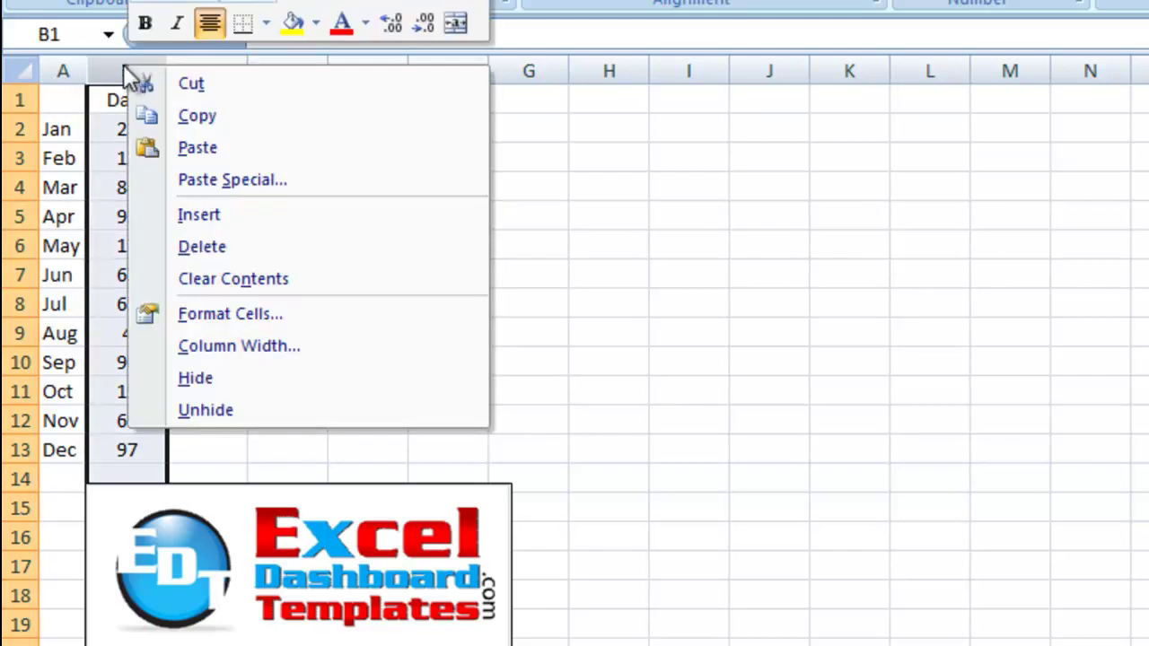
pyautogui.click(539, 226)
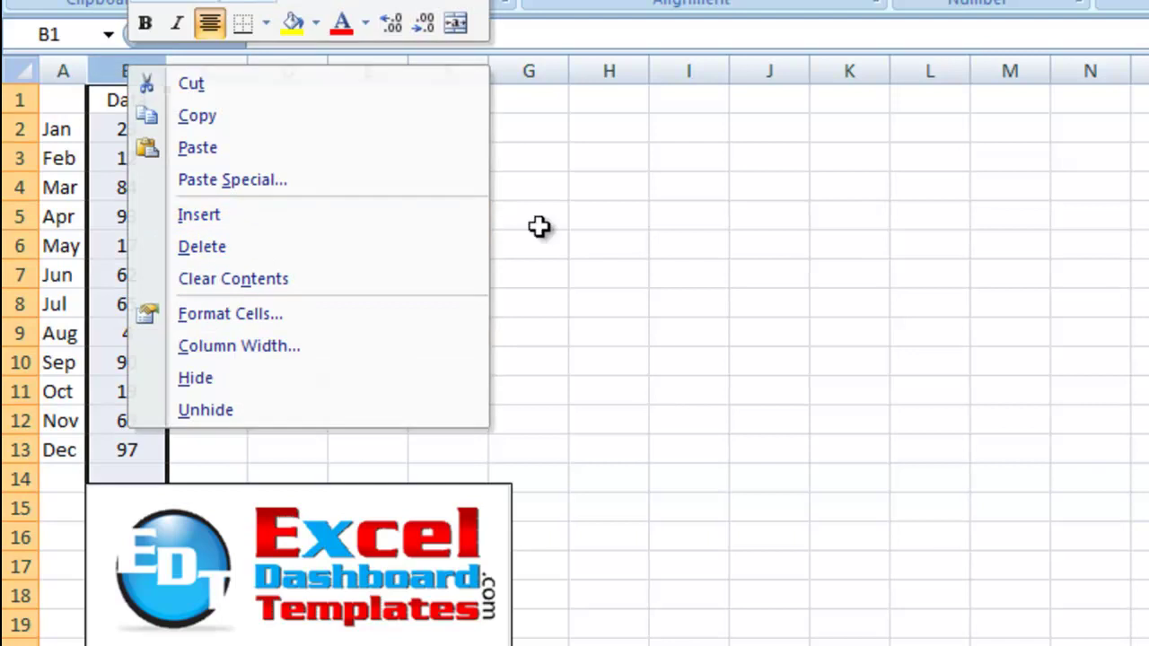
pyautogui.click(386, 189)
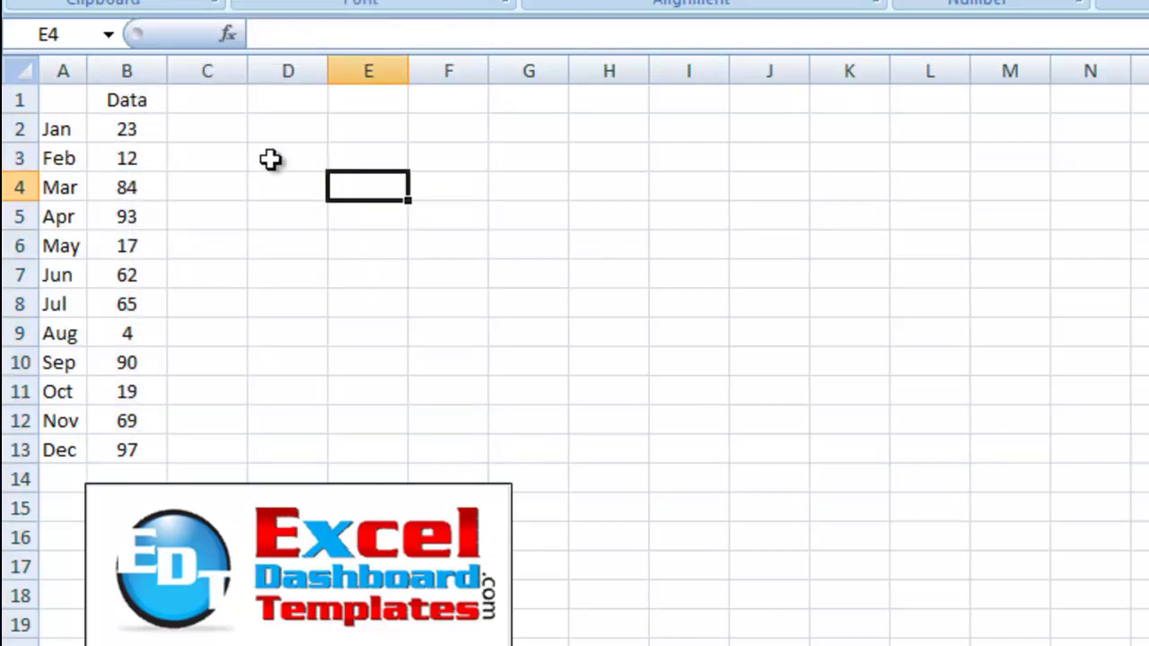
# Step: Widen column C slightly and enter the header "Red Ring" in C1
pyautogui.moveTo(244, 71); pyautogui.dragTo(260, 72)
pyautogui.click(224, 92)
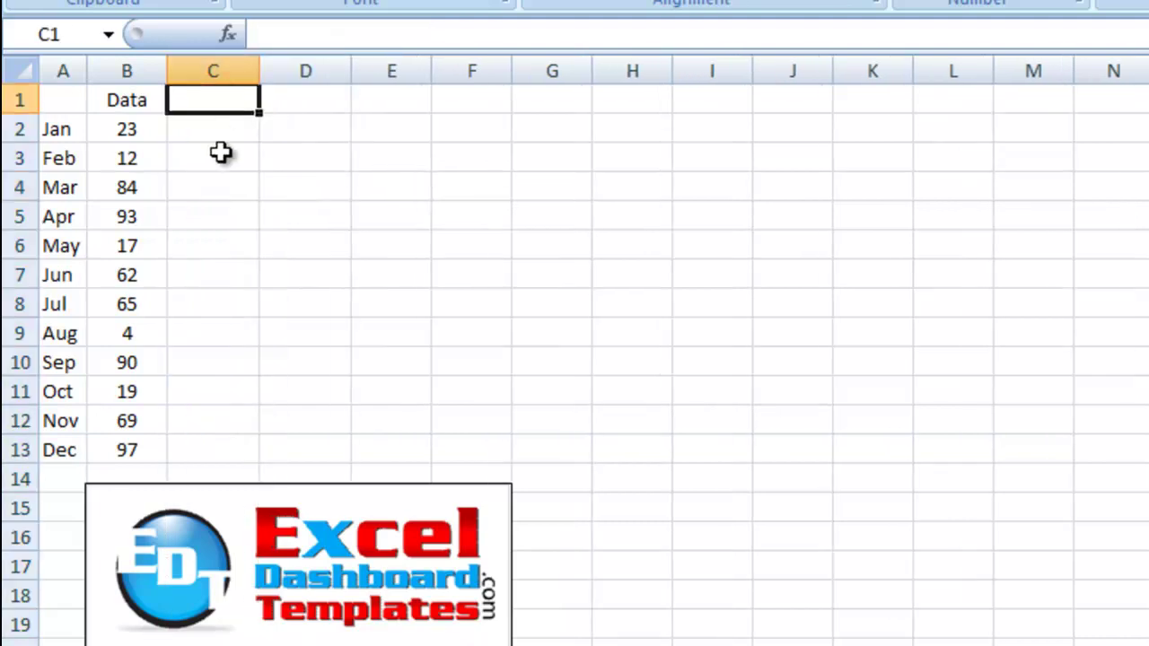
pyautogui.write('Red Ring')
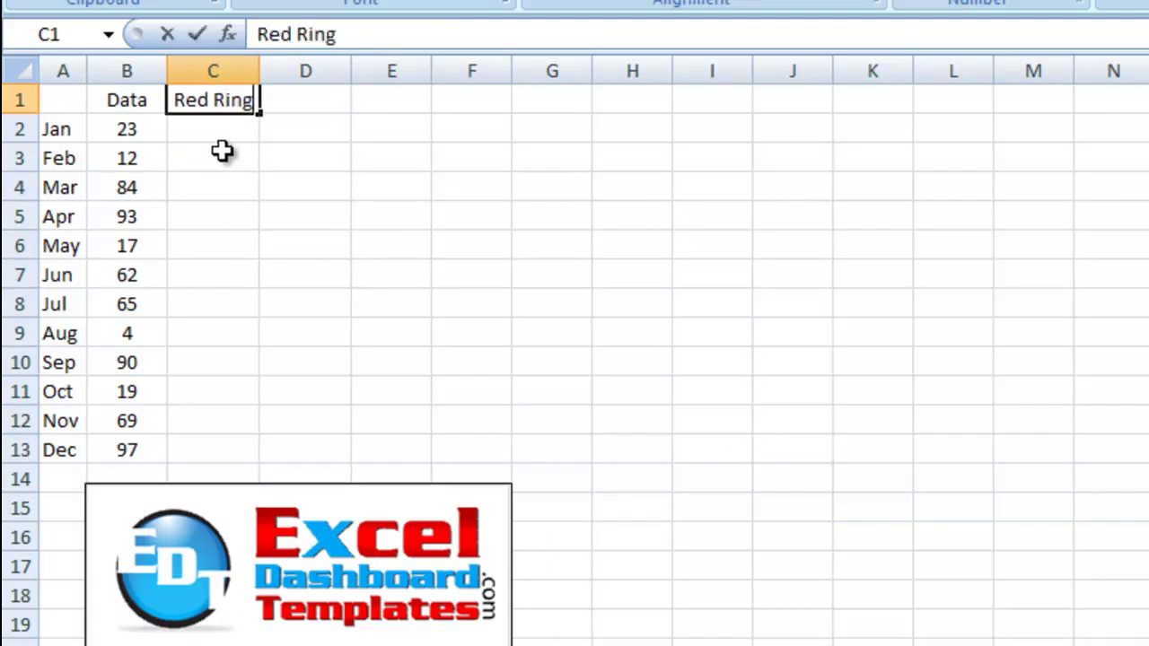
pyautogui.press('Return')
# Step: Widen column D slightly and enter the header "Grey Ring" in D1
pyautogui.press('Up')
pyautogui.press('Right')
pyautogui.moveTo(354, 56); pyautogui.dragTo(365, 59)
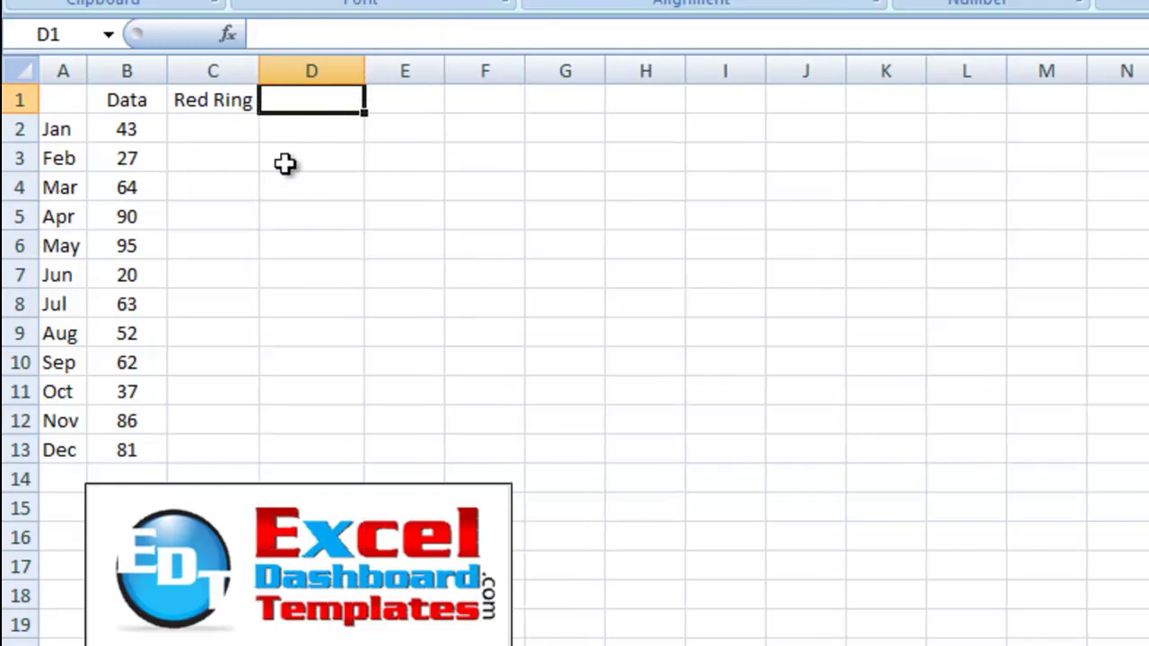
pyautogui.write('Grey Ring')
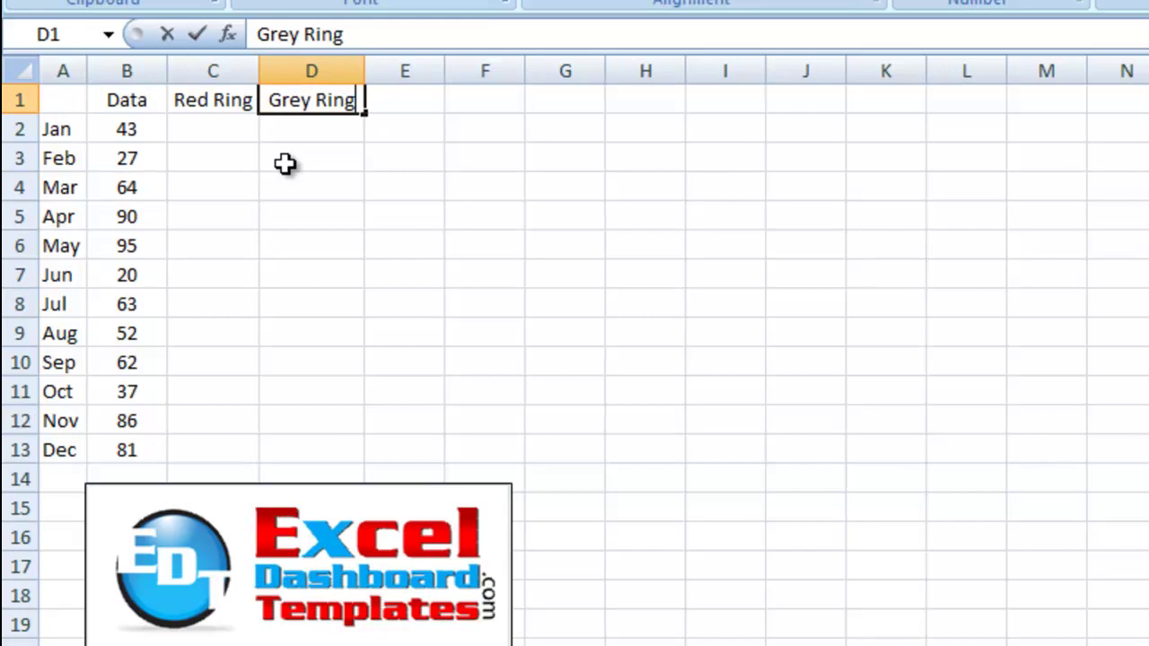
pyautogui.press('Return')
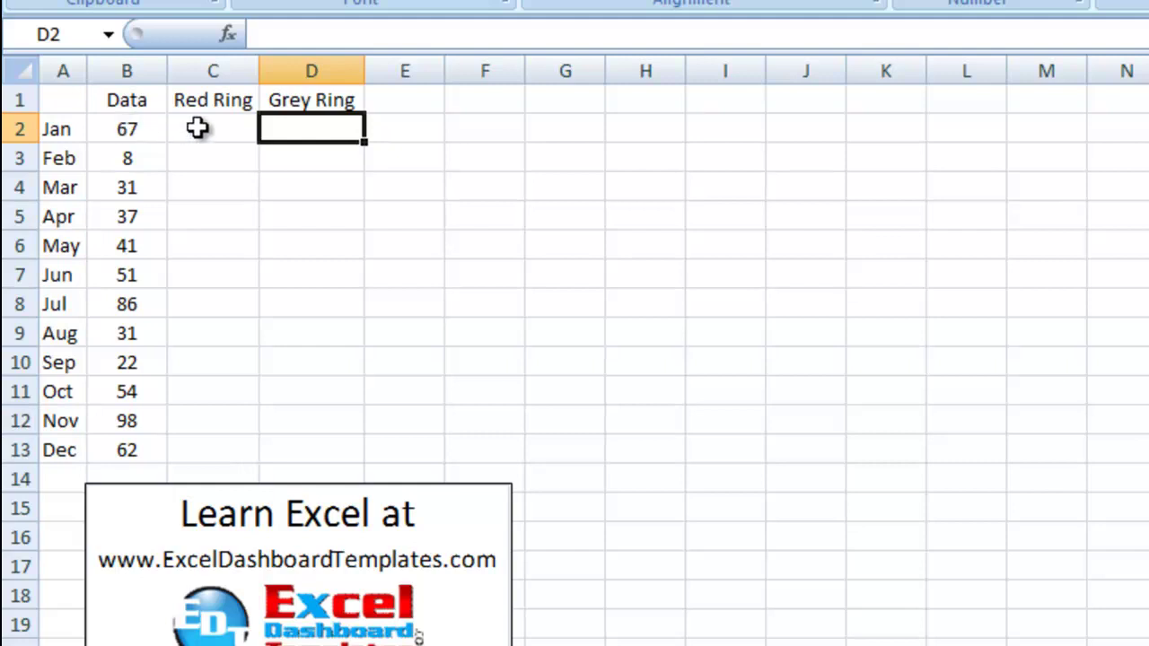
# Step: Fill the Red Ring cells C2:C13 with the value 90 for every month
pyautogui.moveTo(196, 128); pyautogui.dragTo(170, 449)
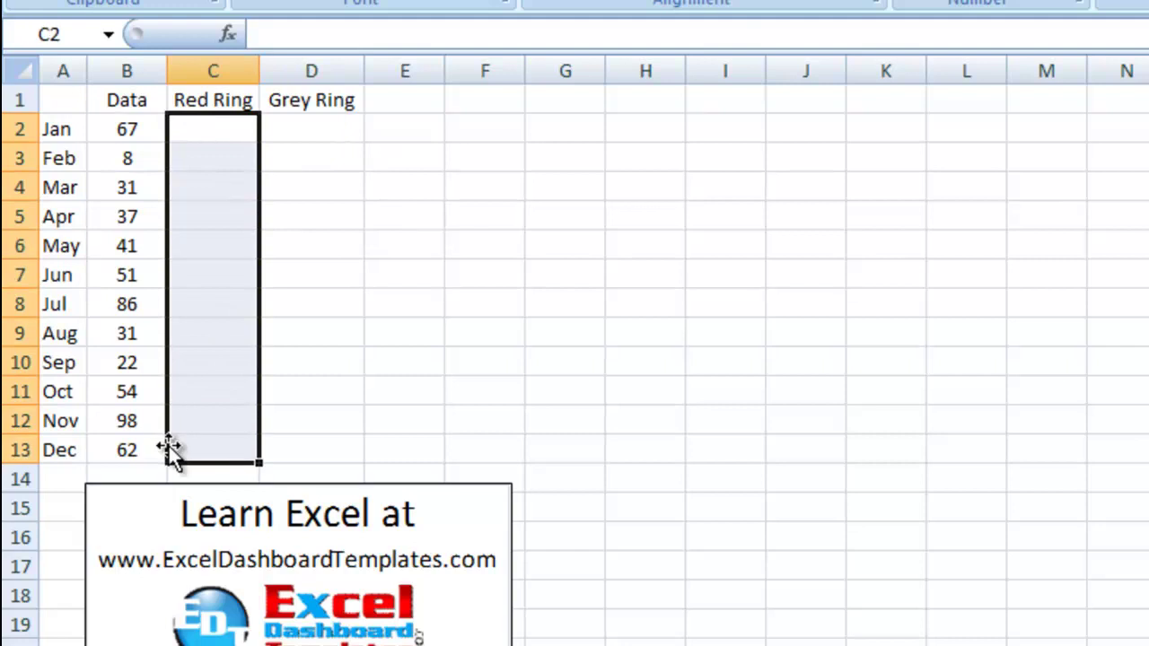
pyautogui.write('90')
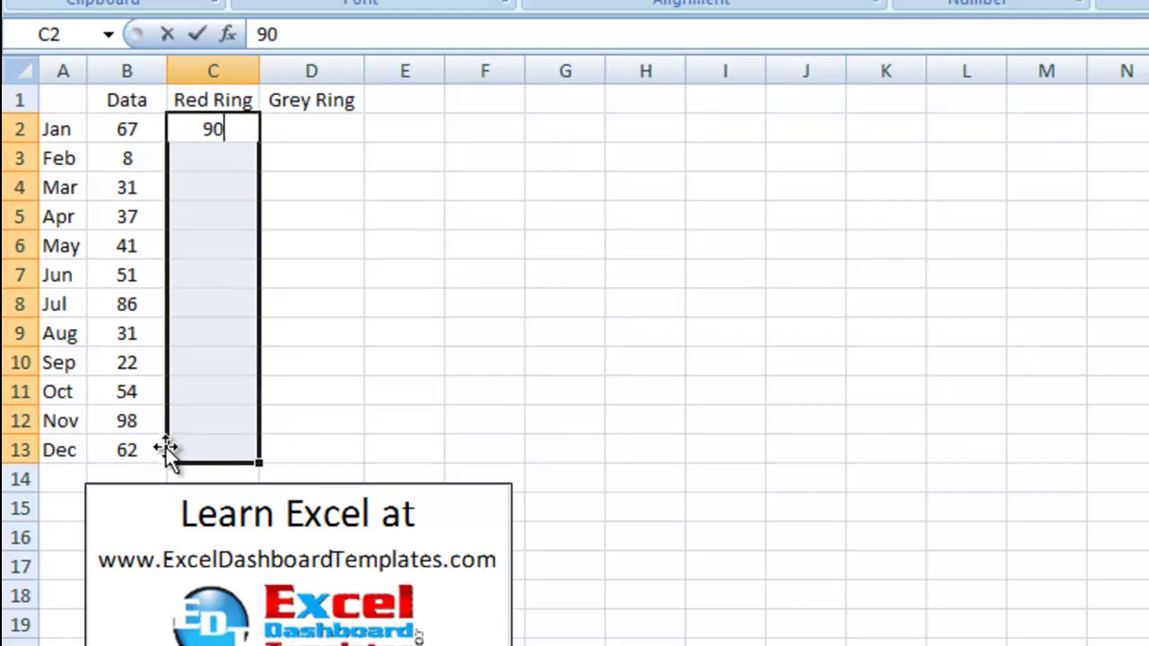
pyautogui.hotkey('ctrl', 'Return')
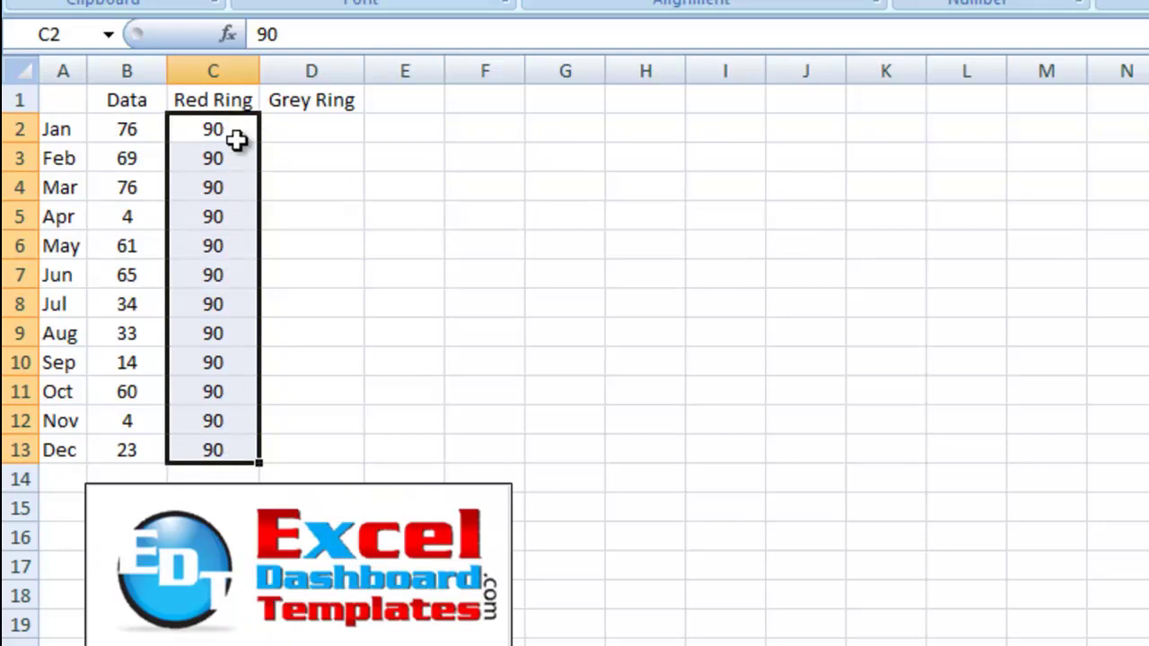
# Step: Fill the Grey Ring cells D2:D13 with the value 70 for every month
pyautogui.click(343, 129)
pyautogui.press('F2')
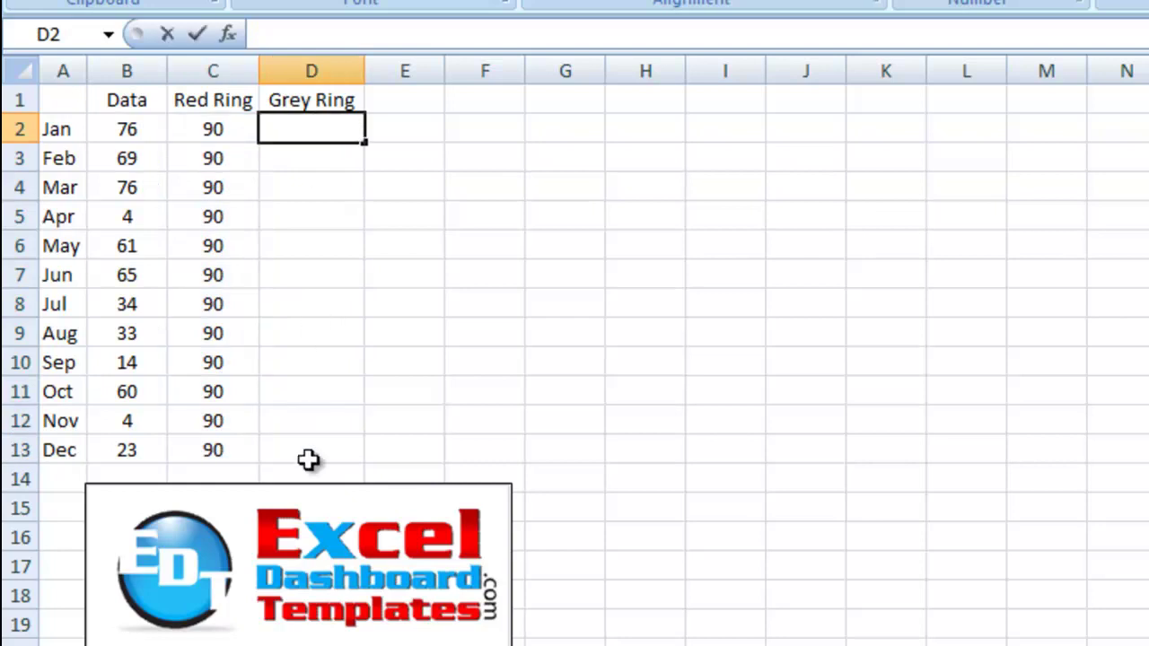
pyautogui.keyDown('shift'); pyautogui.click(307, 458); pyautogui.keyUp('shift')
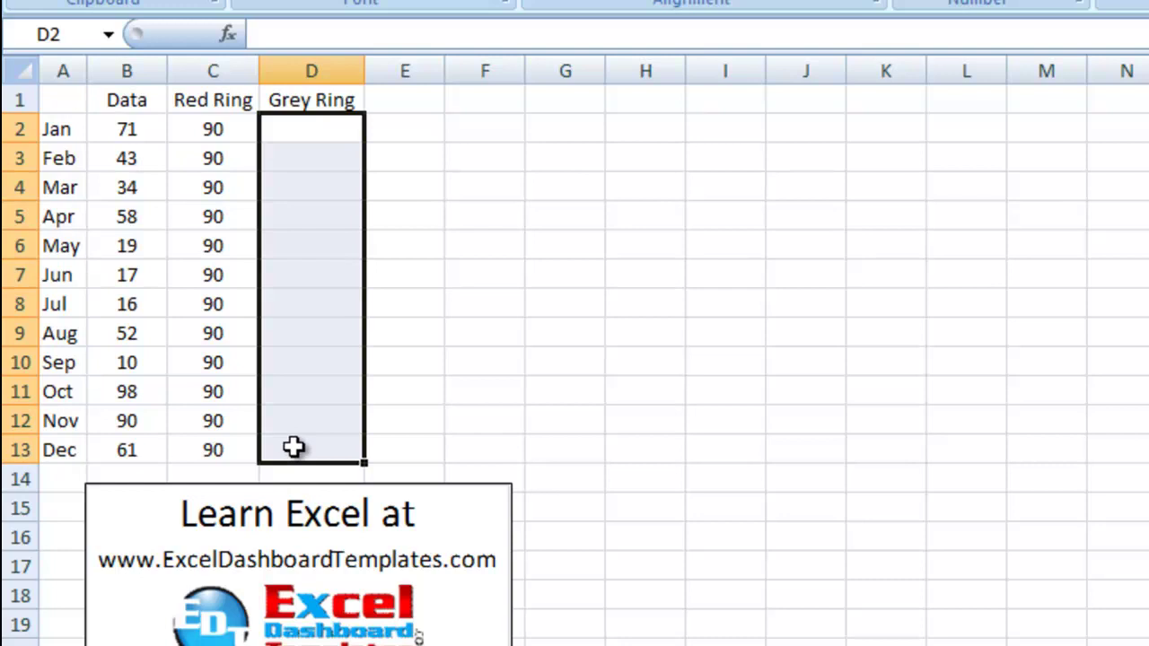
pyautogui.write('70')
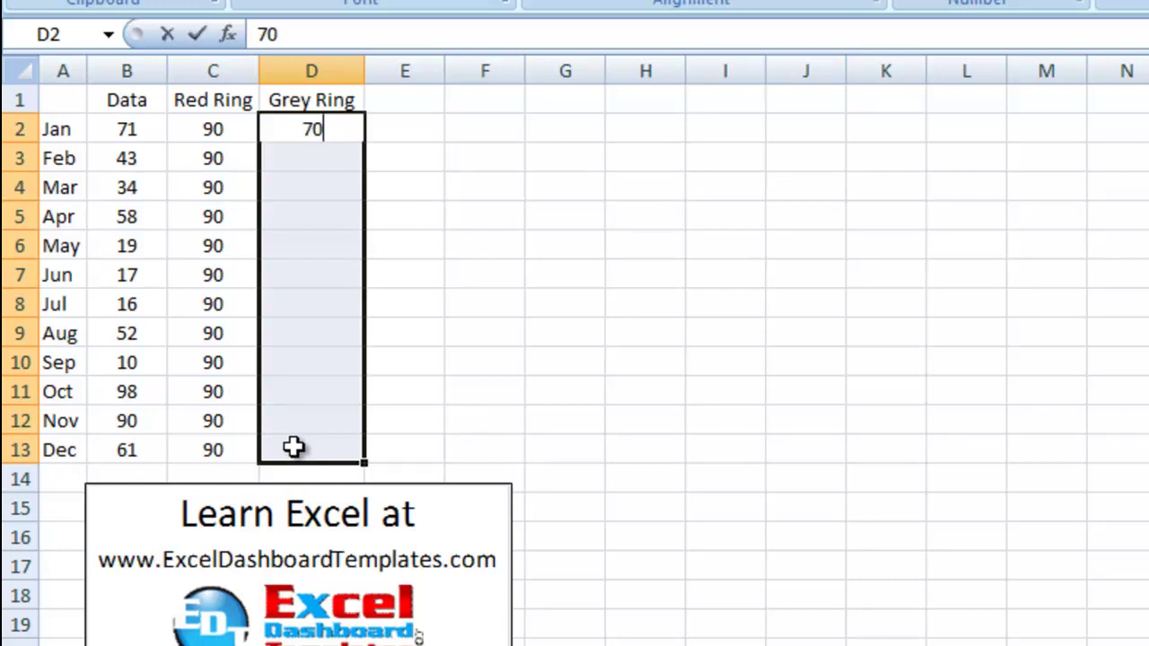
pyautogui.hotkey('ctrl', 'Return')
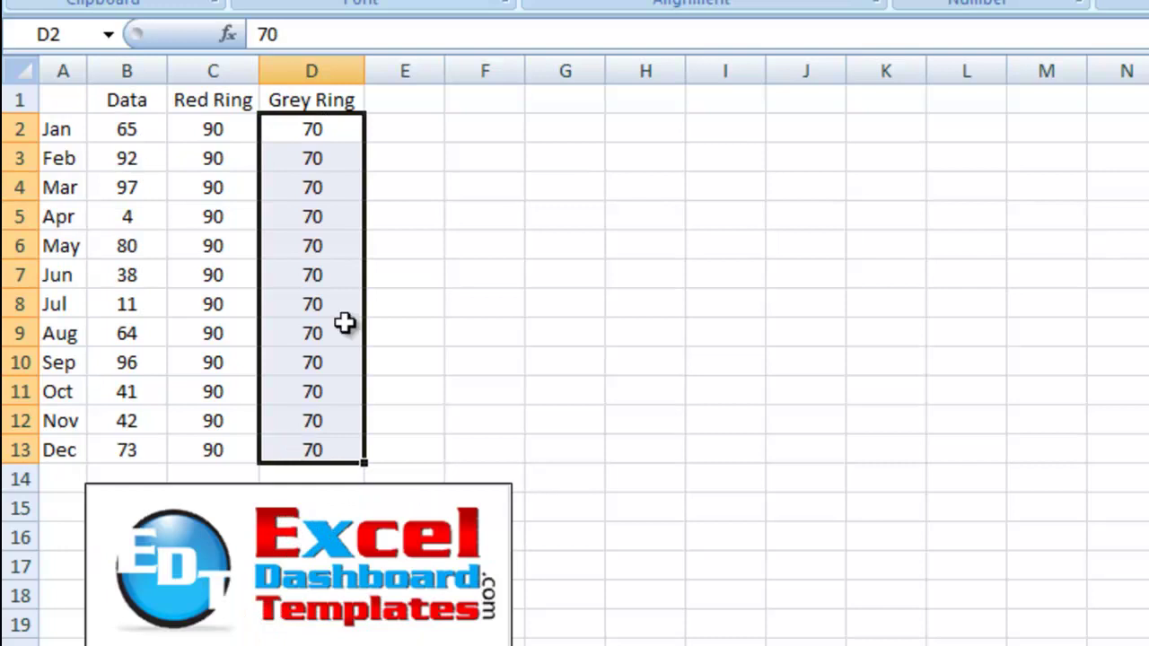
# Step: Insert a plain radar chart without markers from A1:D13 and place it directly beside the data table
pyautogui.click(422, 184)
pyautogui.moveTo(62, 99); pyautogui.dragTo(301, 437)
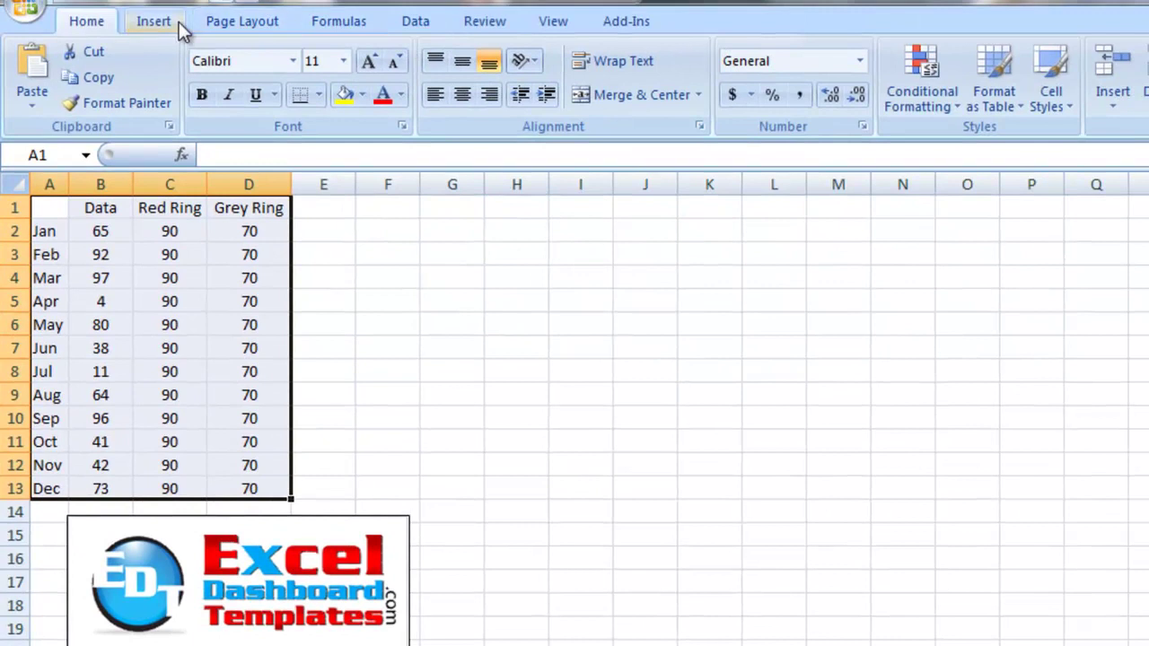
pyautogui.click(180, 27)
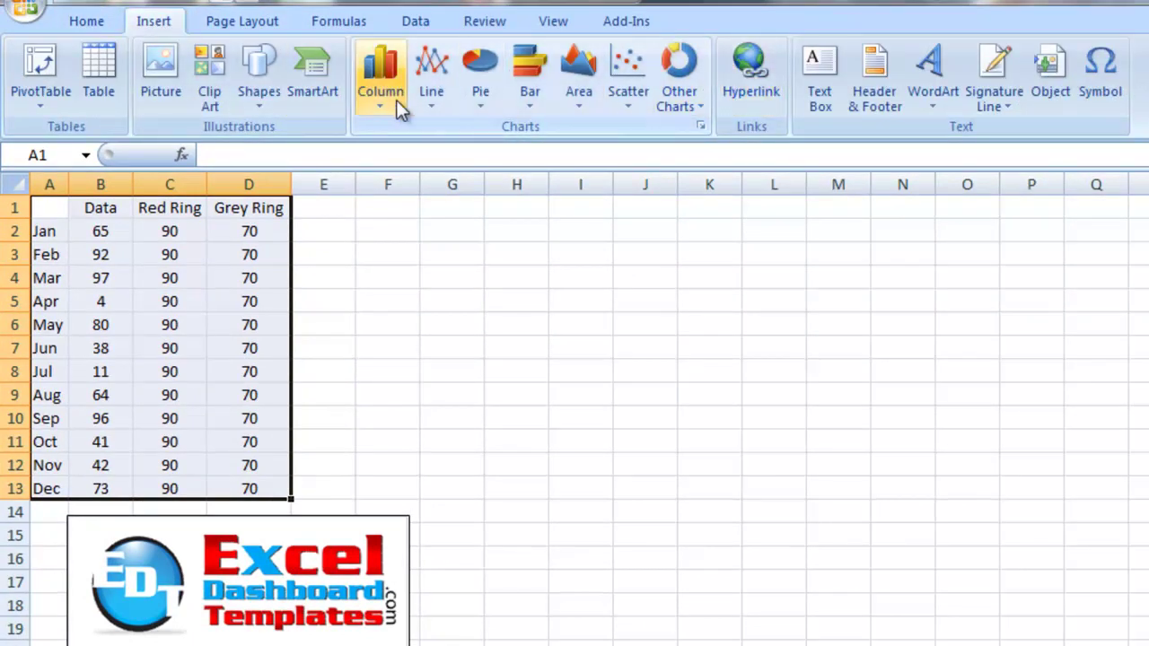
pyautogui.click(674, 107)
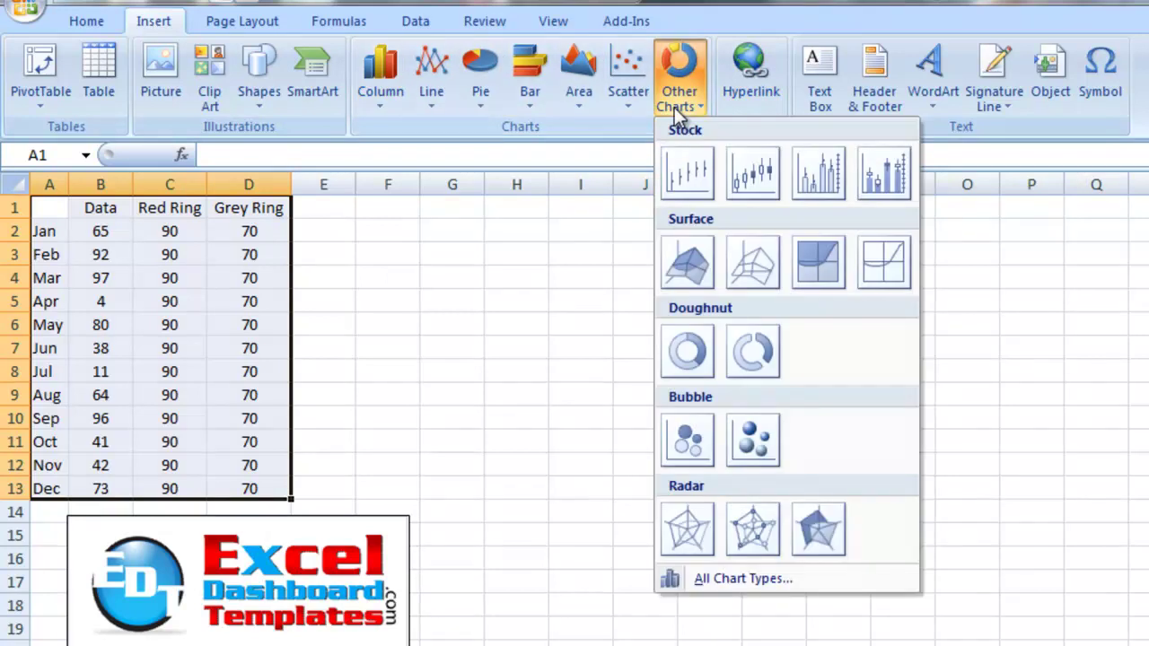
pyautogui.click(689, 534)
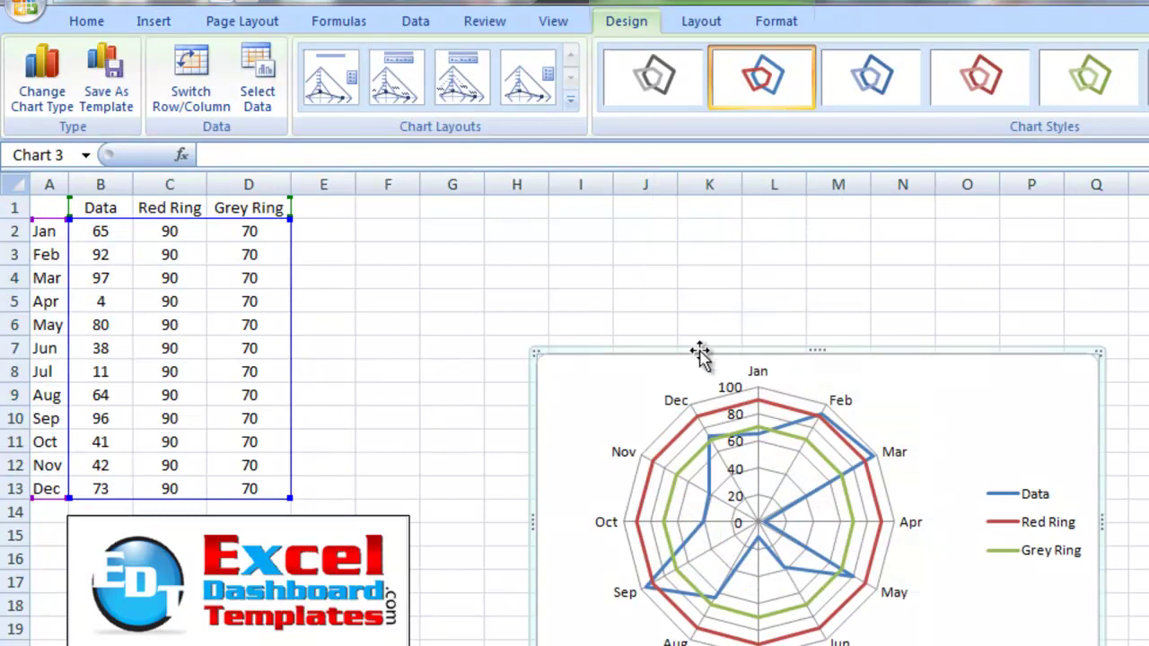
pyautogui.moveTo(700, 354); pyautogui.dragTo(466, 209)
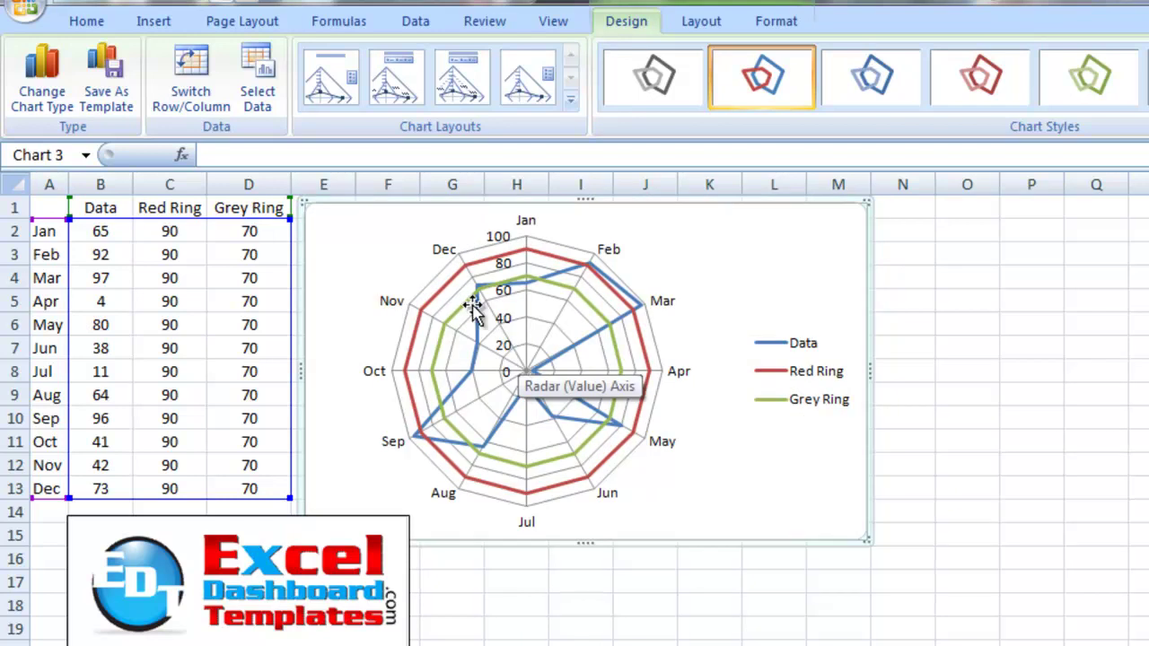
# Step: Give the Data series in the radar chart a solid green line
pyautogui.click(477, 314)
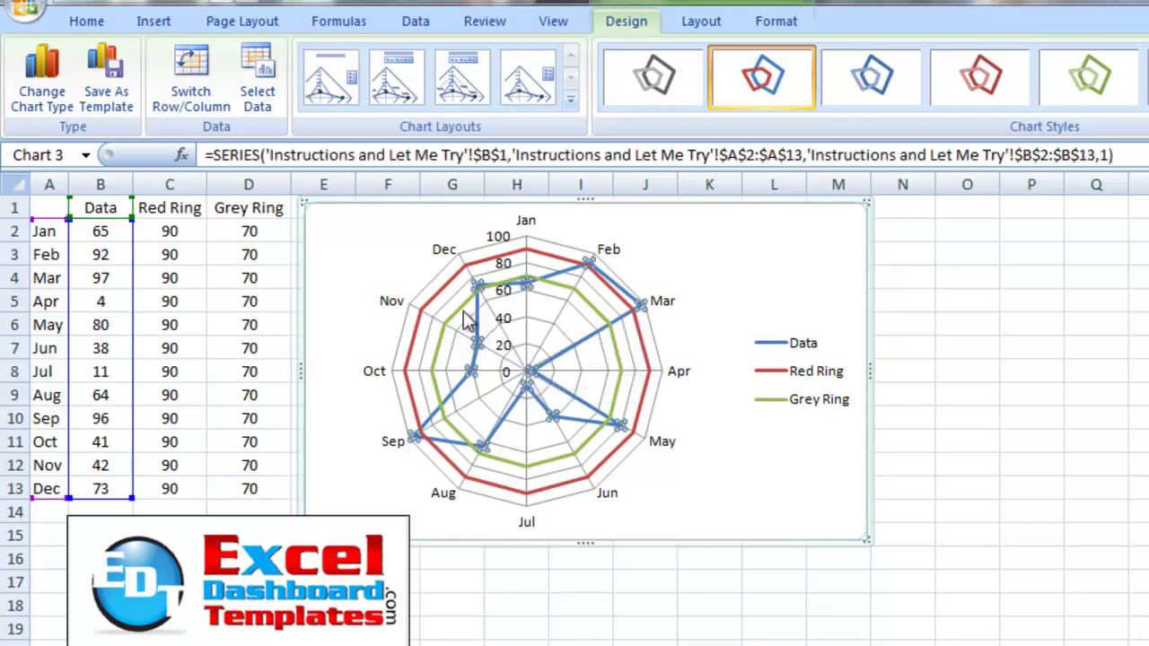
pyautogui.click(463, 319)
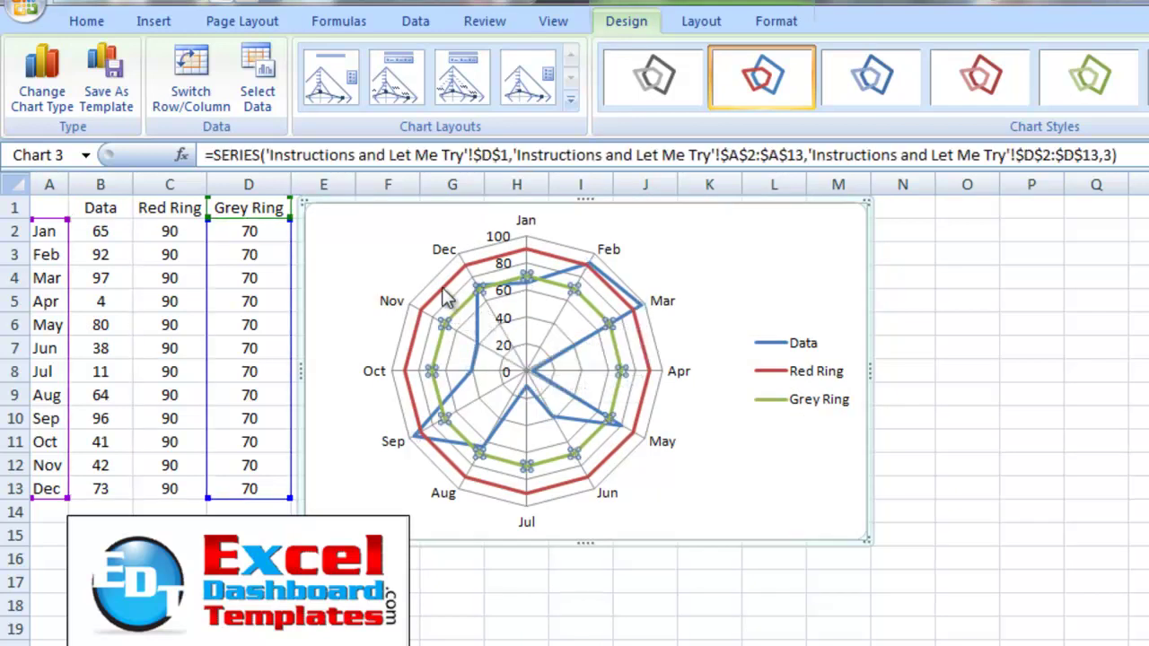
pyautogui.click(443, 300)
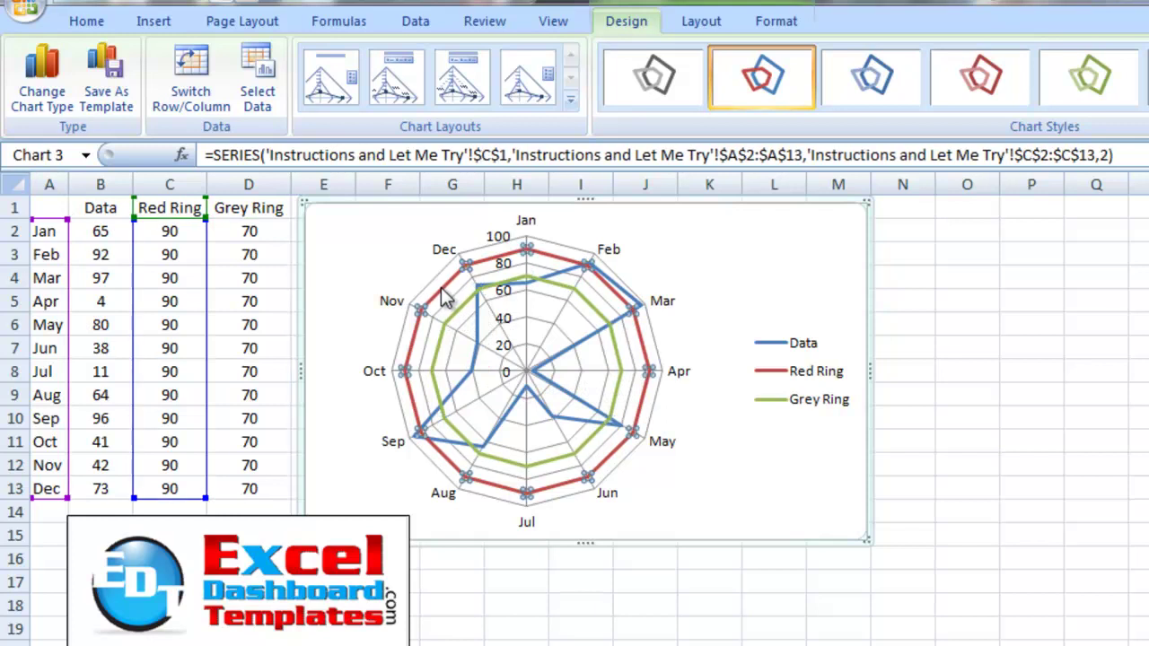
pyautogui.click(478, 329)
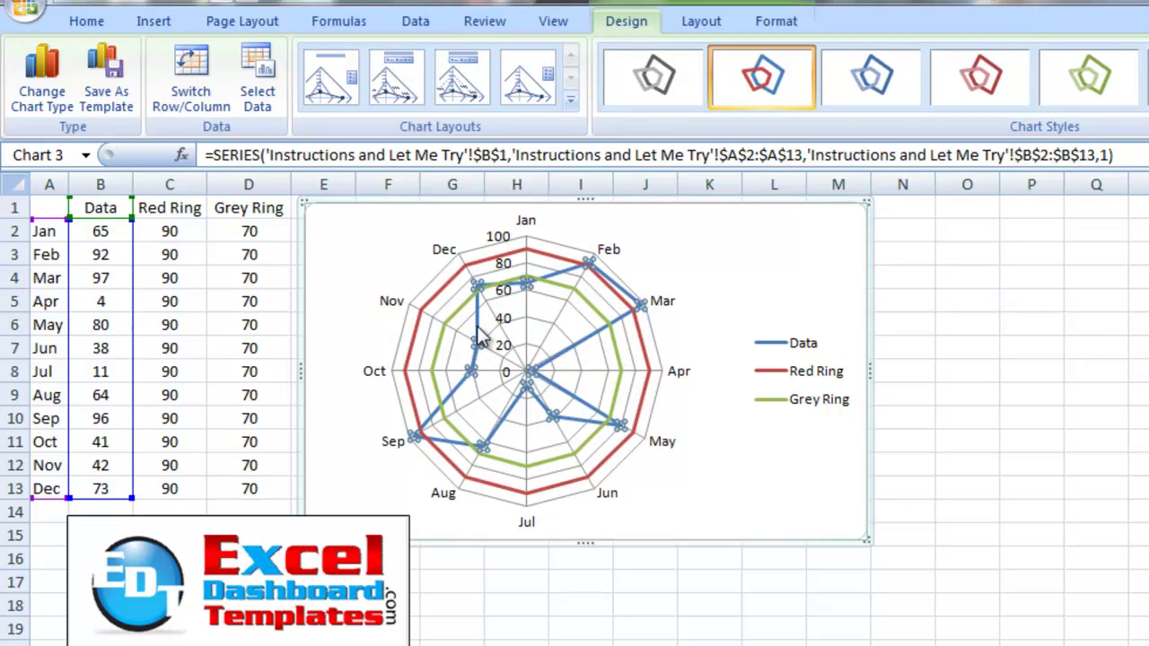
pyautogui.rightClick(480, 339)
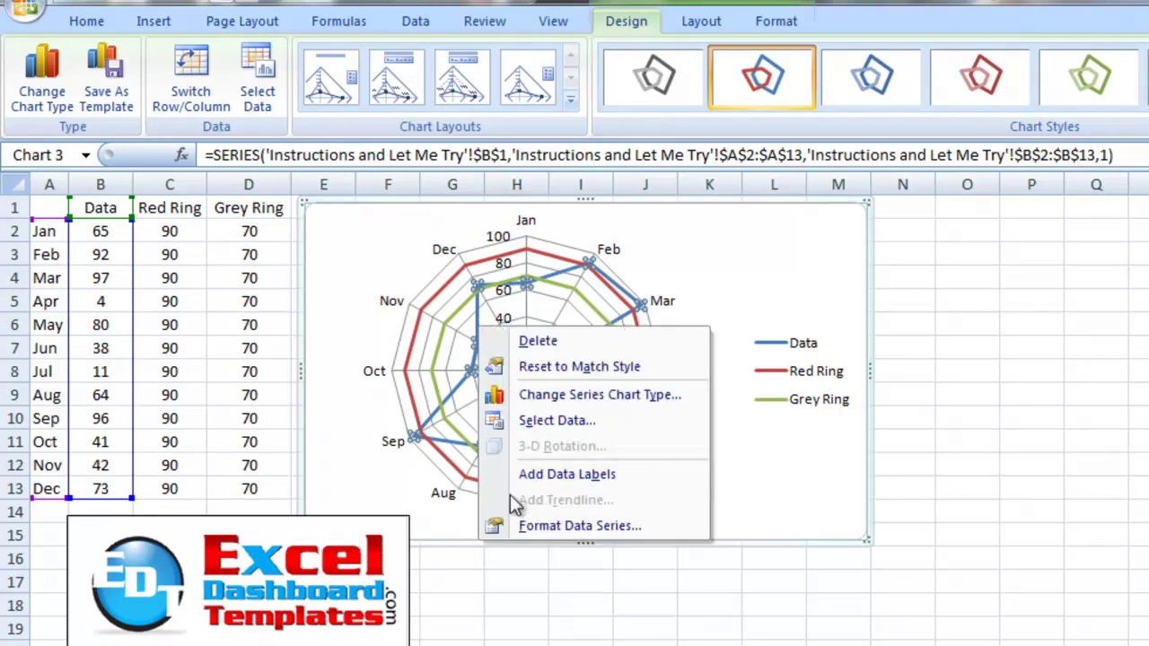
pyautogui.click(517, 524)
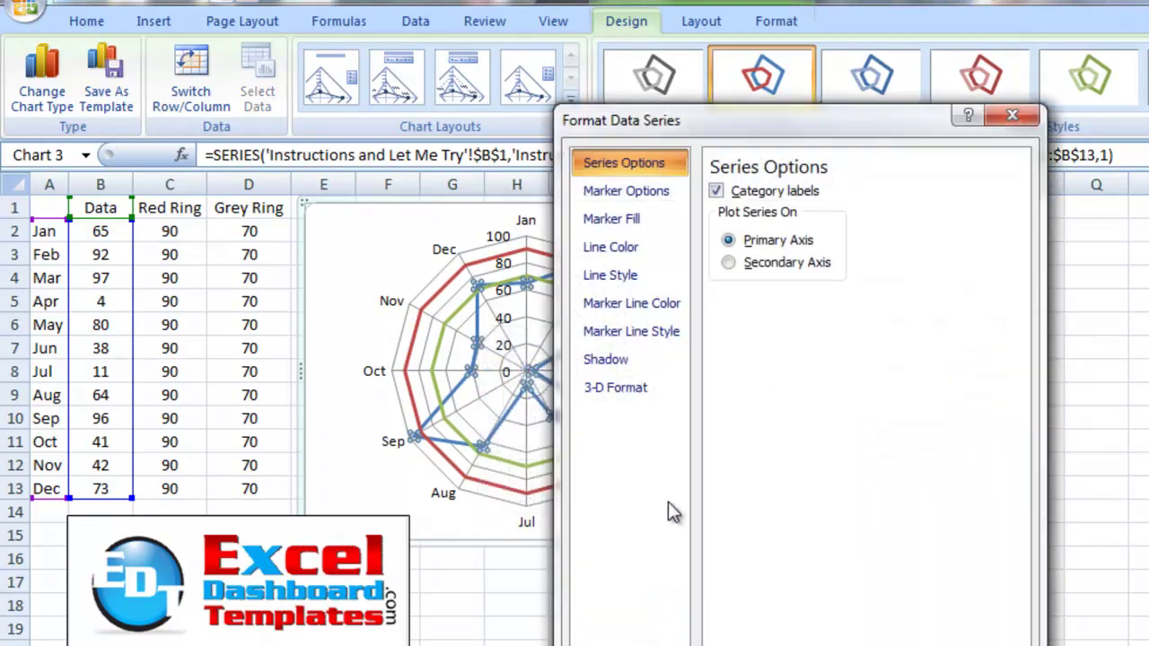
pyautogui.click(651, 250)
pyautogui.click(722, 221)
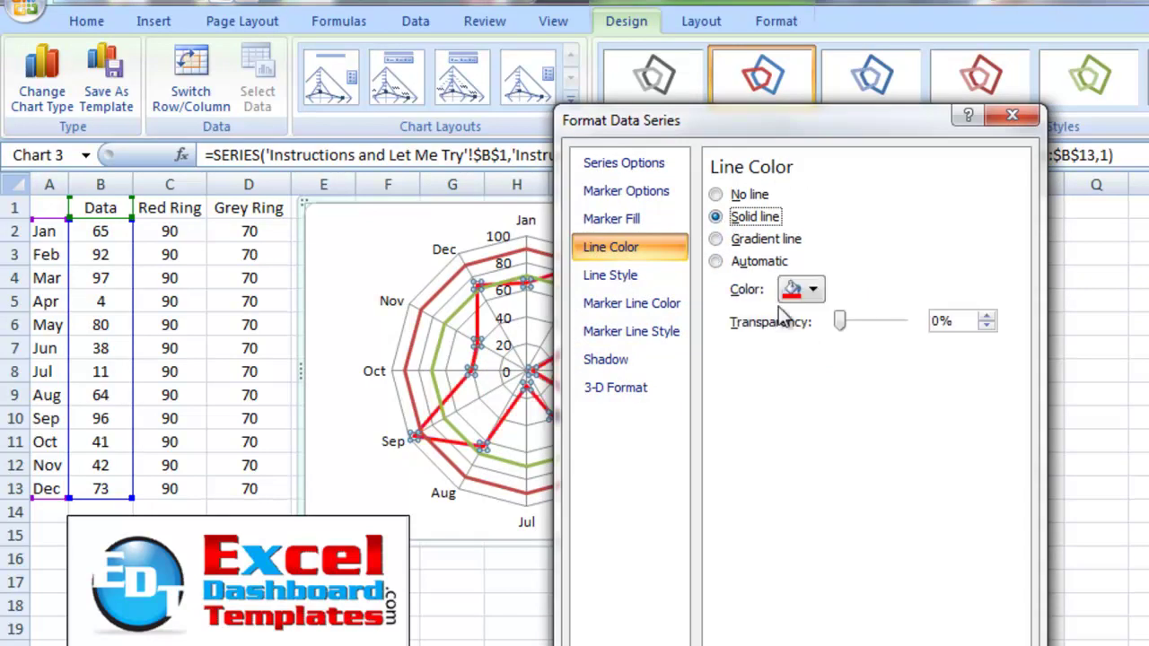
pyautogui.click(801, 289)
pyautogui.click(886, 467)
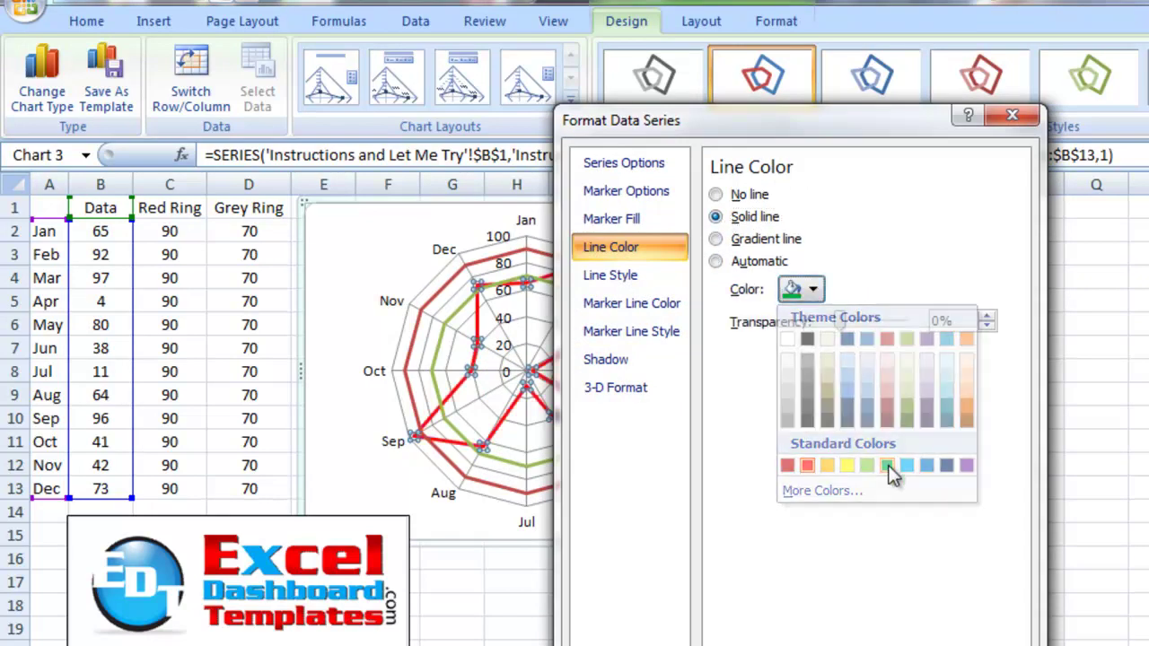
# Step: Give the Grey Ring series a solid dark grey line
pyautogui.click(474, 312)
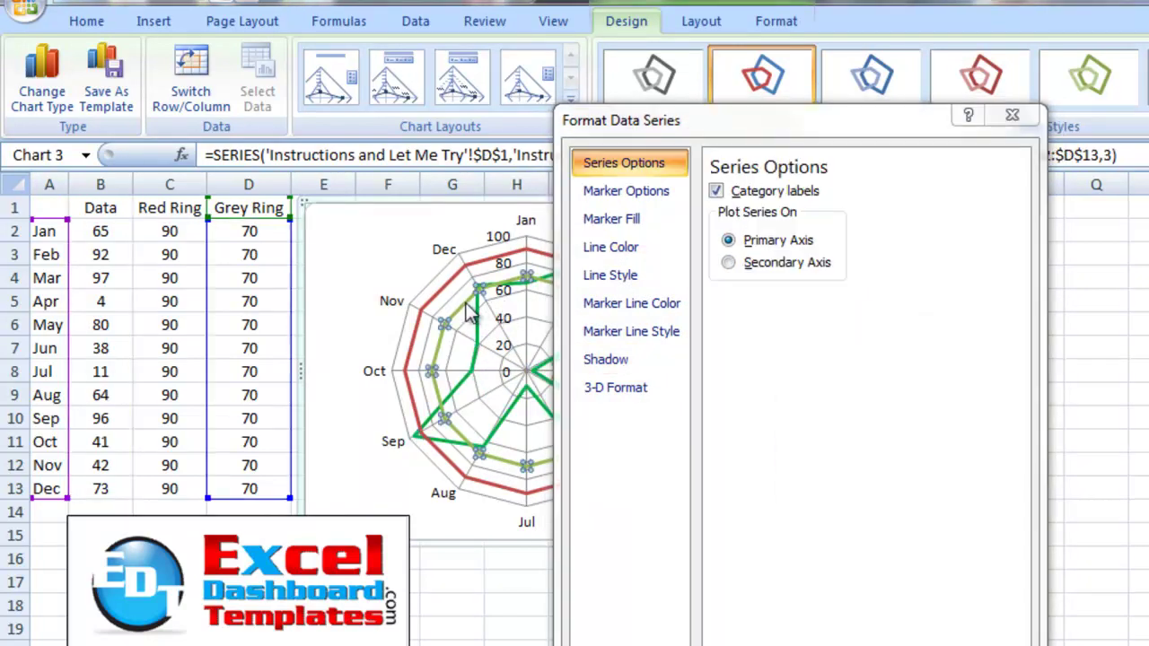
pyautogui.click(662, 250)
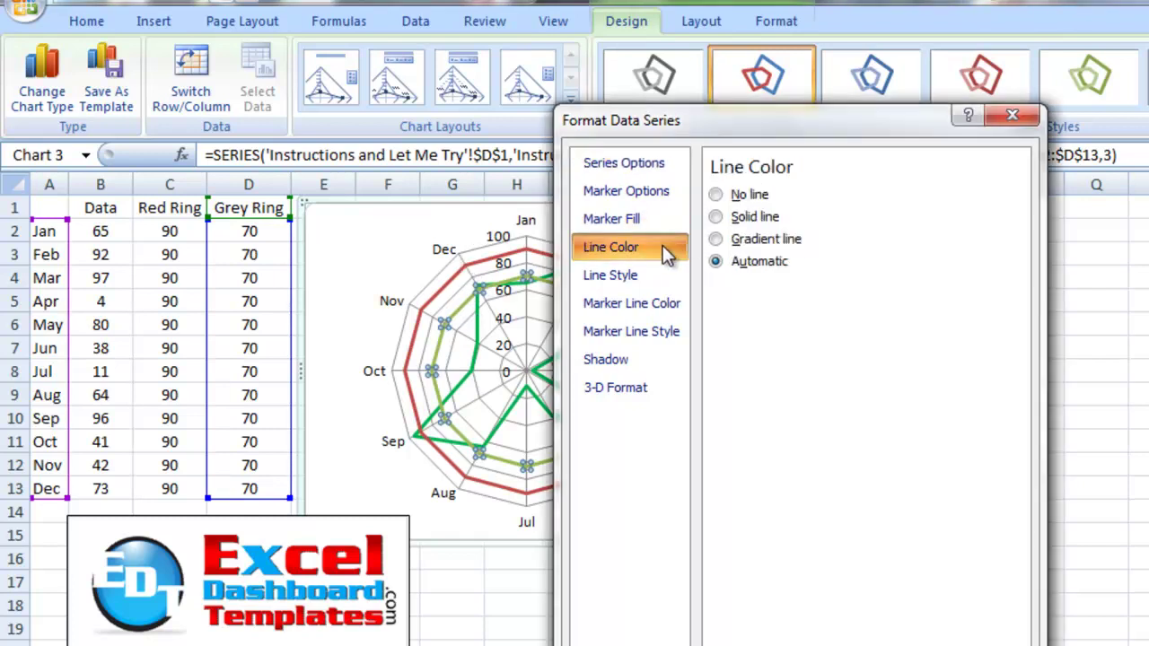
pyautogui.click(745, 218)
pyautogui.click(813, 290)
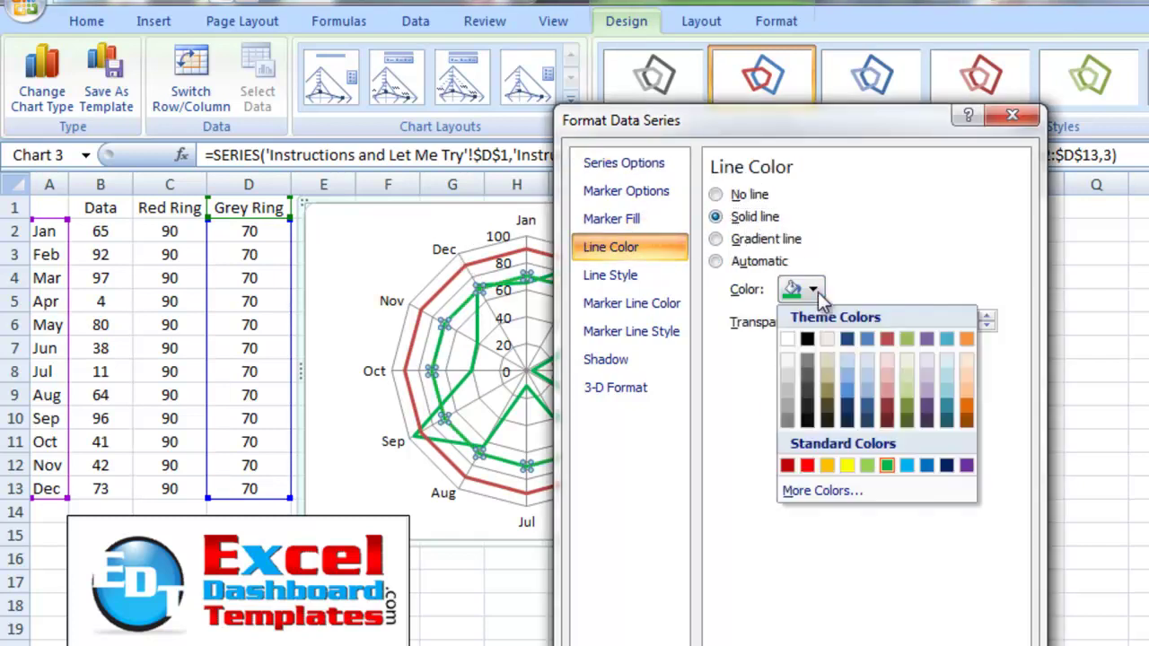
pyautogui.click(787, 422)
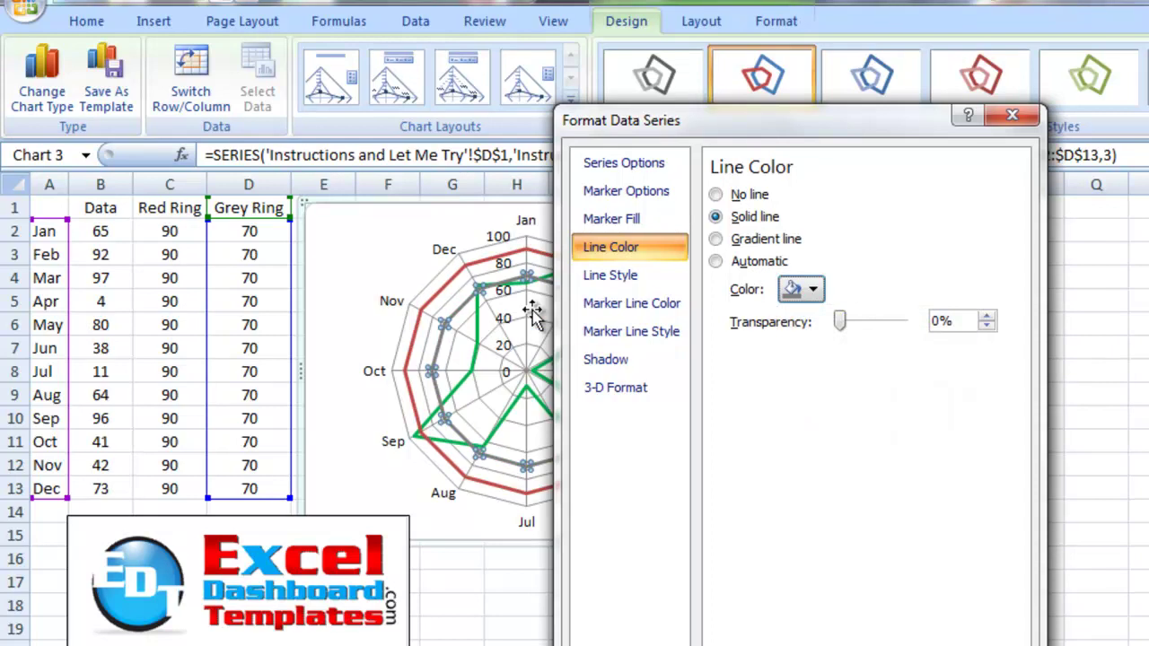
# Step: Give the Red Ring series a solid bright red line from the standard colours
pyautogui.click(480, 277)
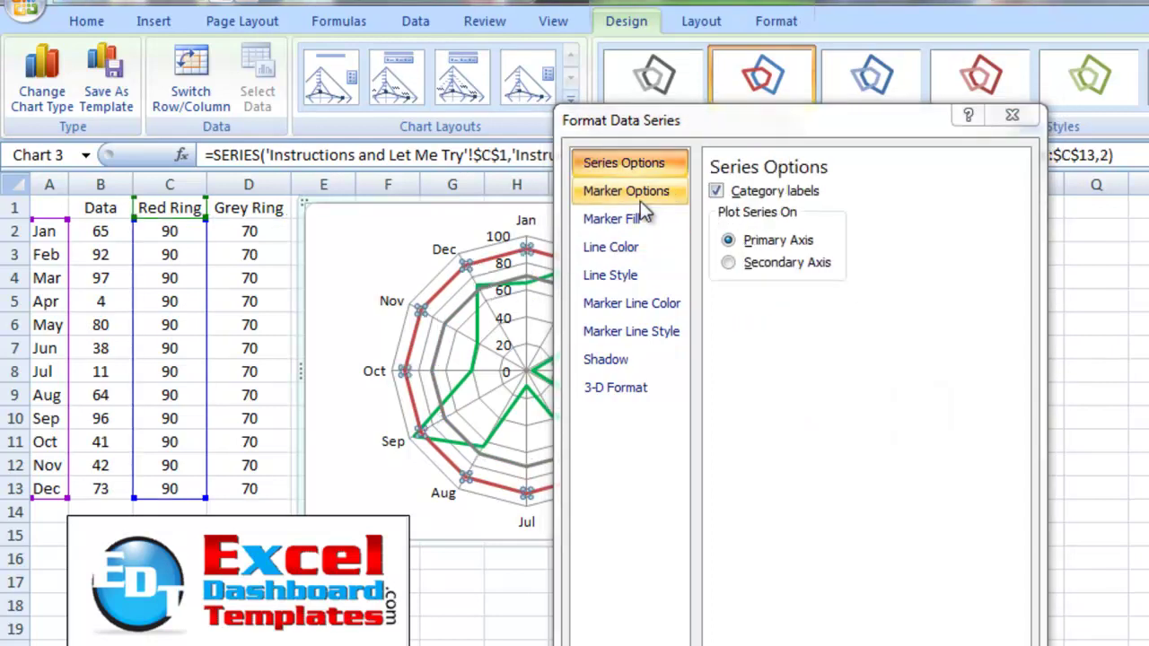
pyautogui.click(639, 245)
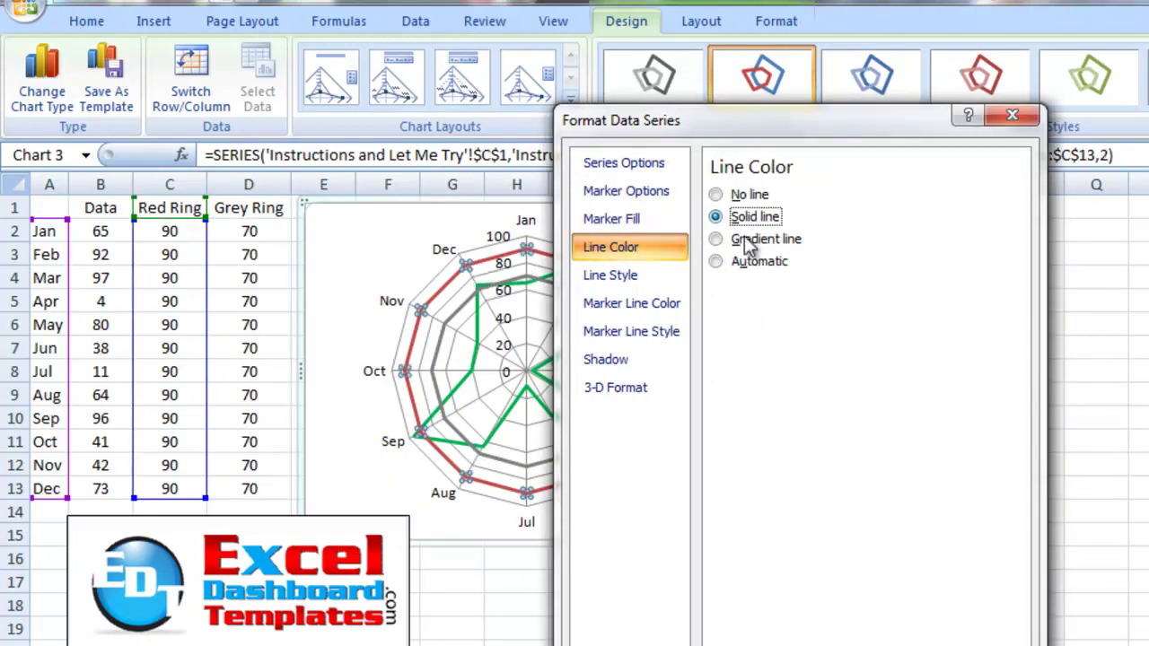
pyautogui.click(728, 218)
pyautogui.click(801, 291)
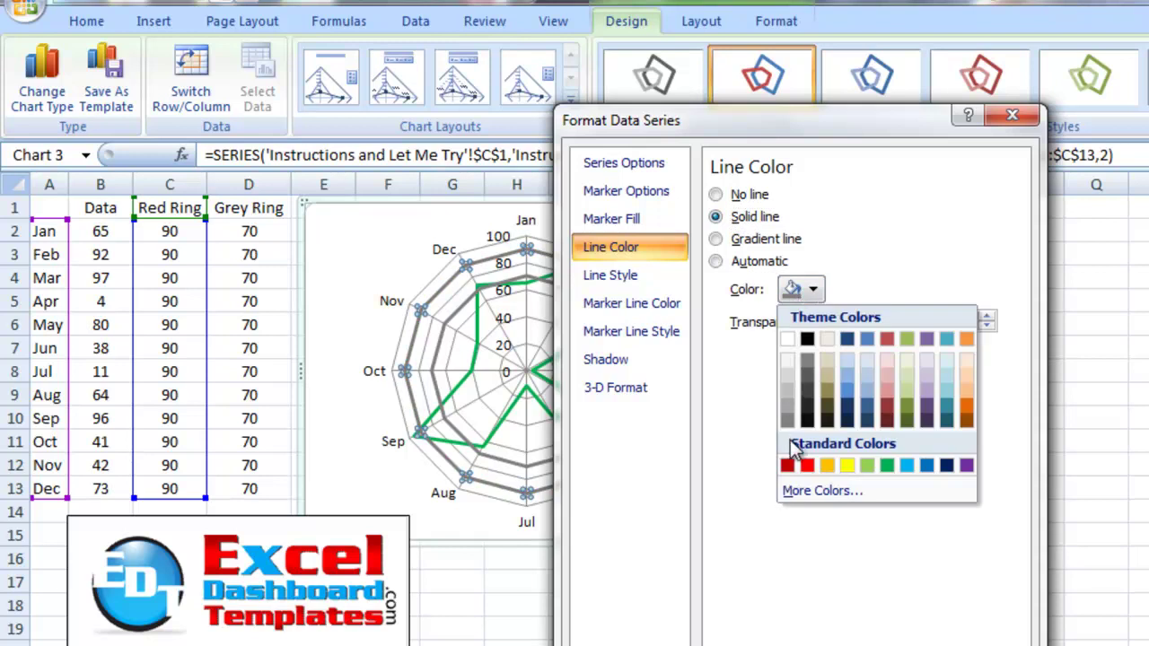
pyautogui.click(806, 464)
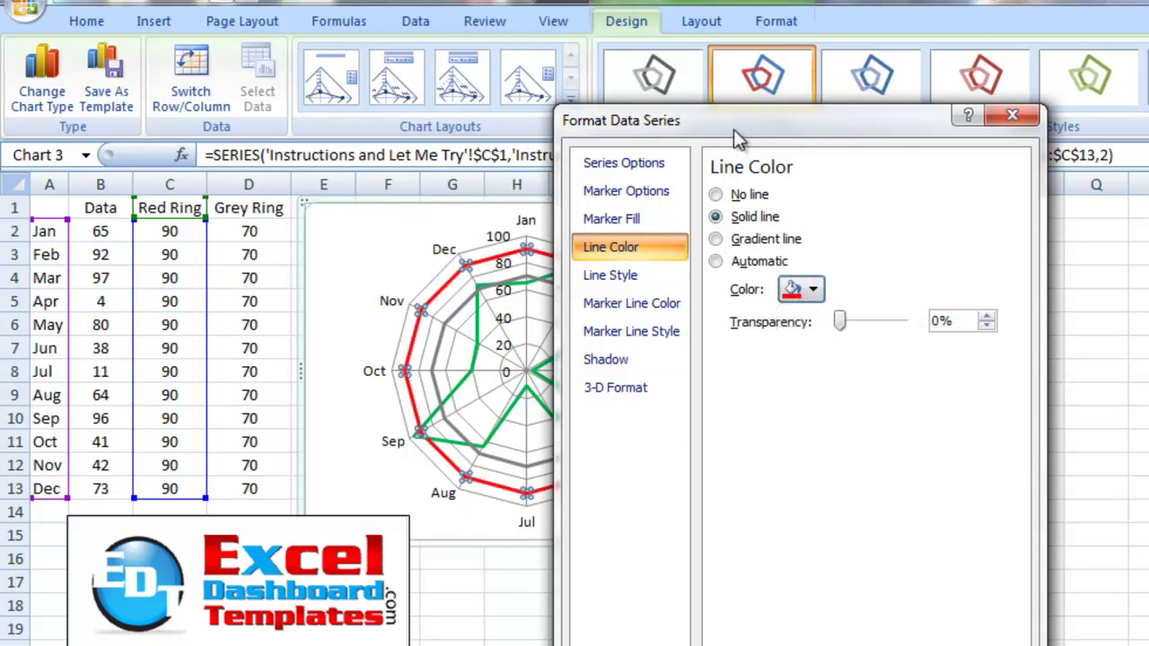
# Step: Set the Red Ring series' line width to 18 pt
pyautogui.moveTo(740, 124); pyautogui.dragTo(766, 123)
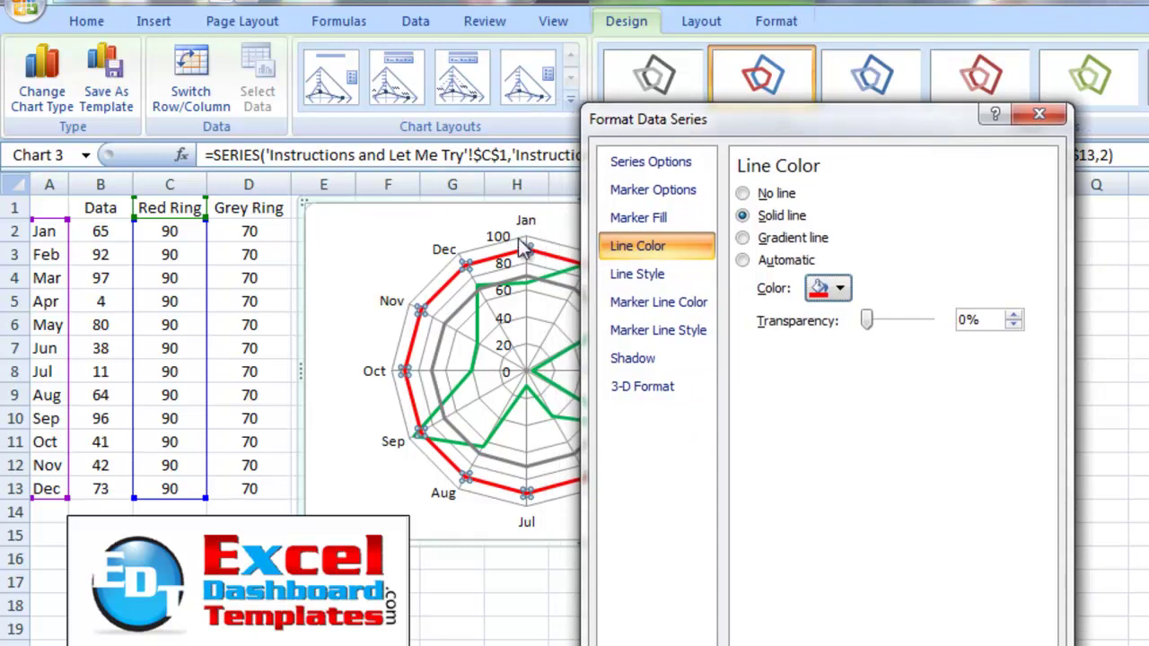
pyautogui.click(448, 301)
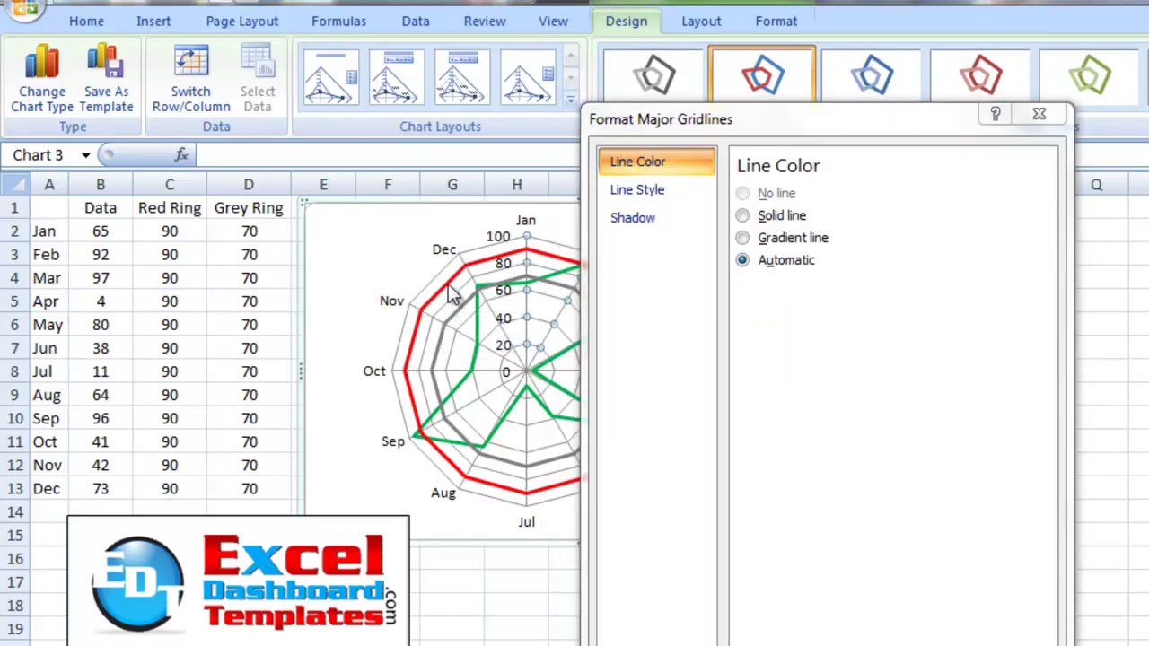
pyautogui.click(453, 296)
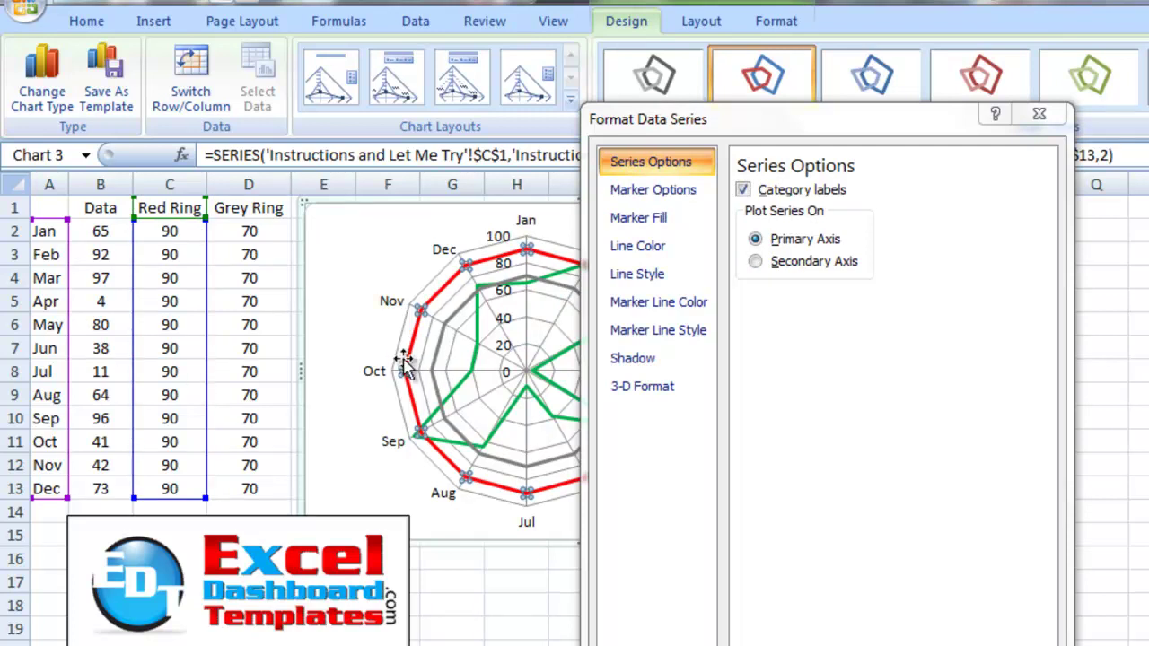
pyautogui.click(631, 280)
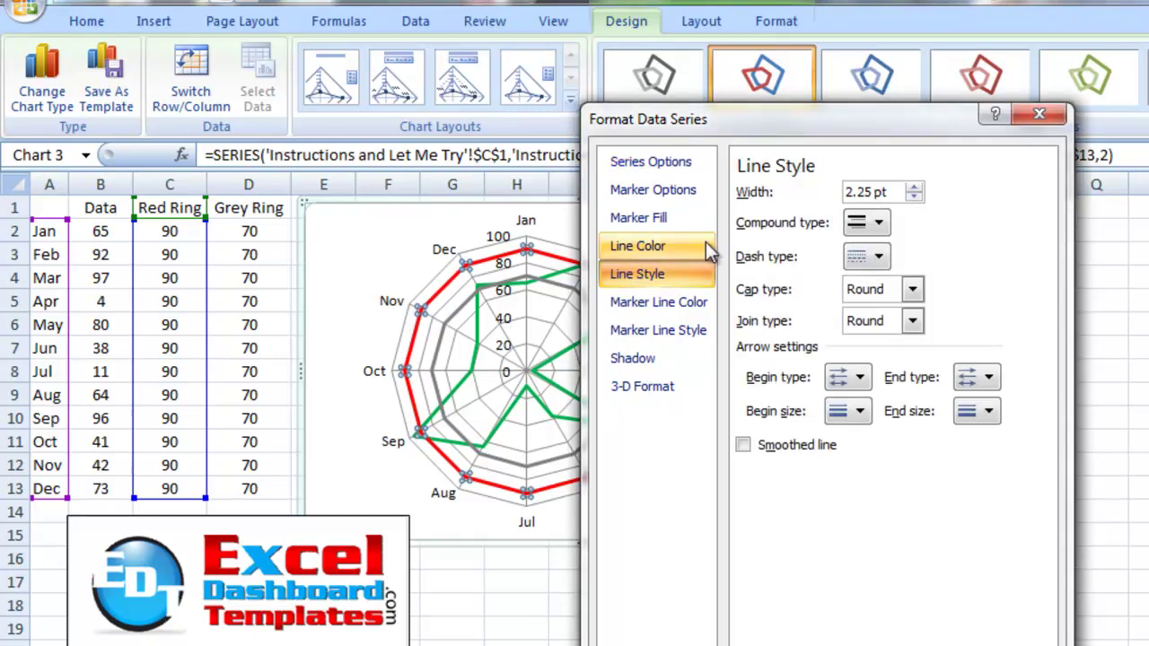
pyautogui.moveTo(897, 190); pyautogui.dragTo(783, 197)
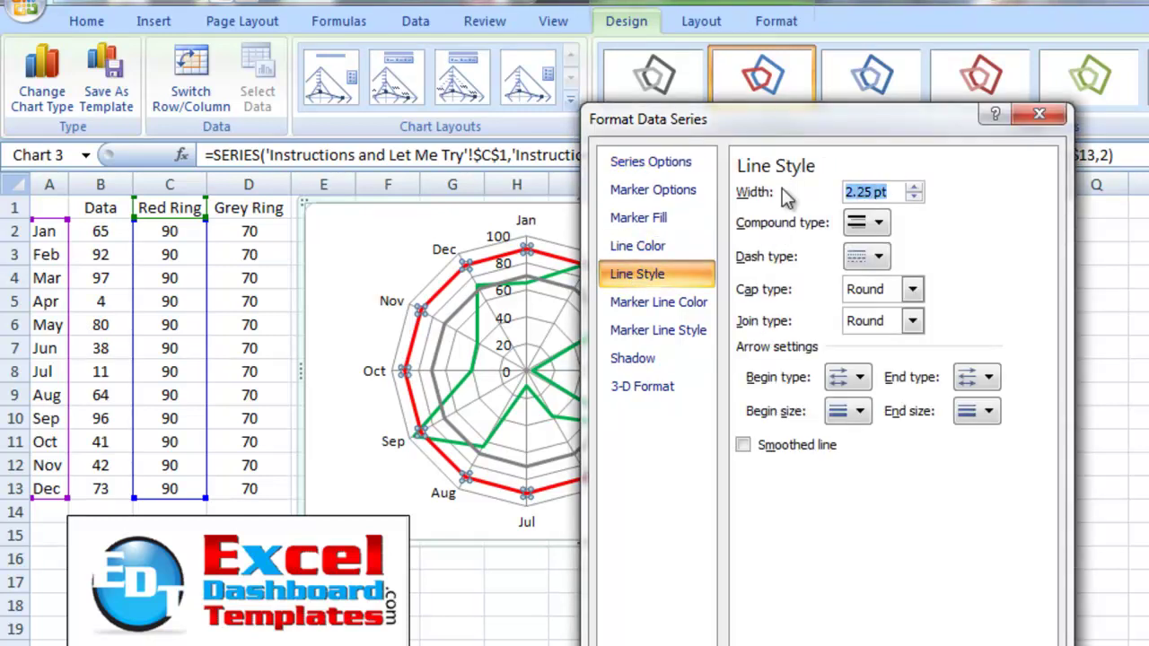
pyautogui.write('18')
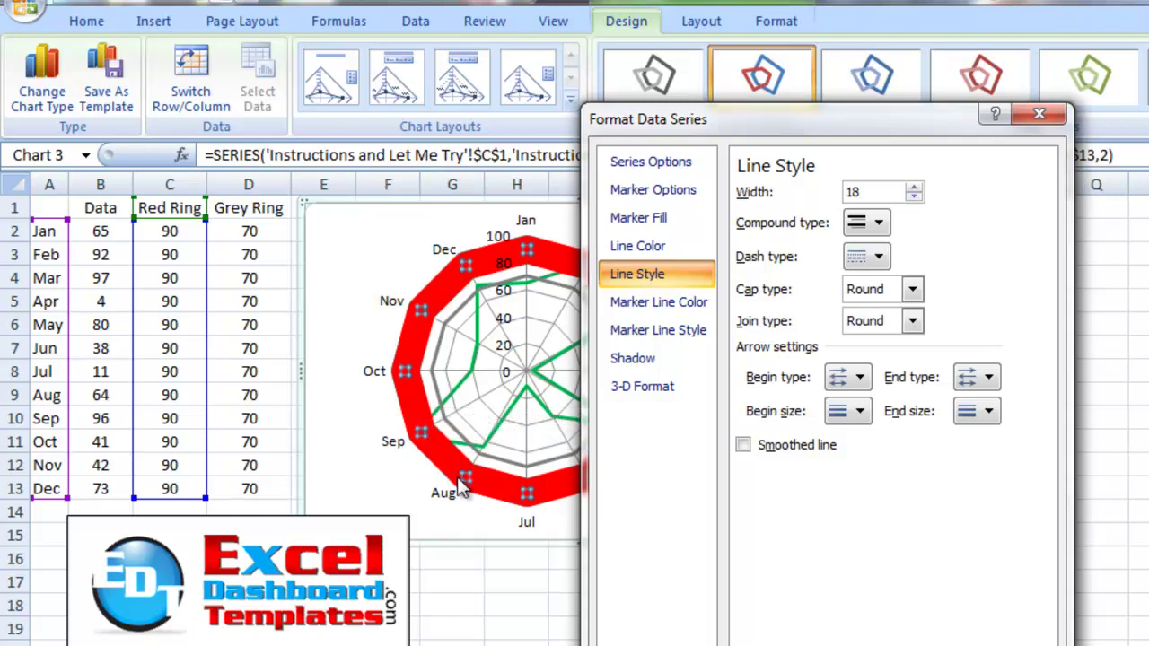
# Step: Set the Grey Ring series' line width to 20 pt and close the series formatting
pyautogui.click(440, 377)
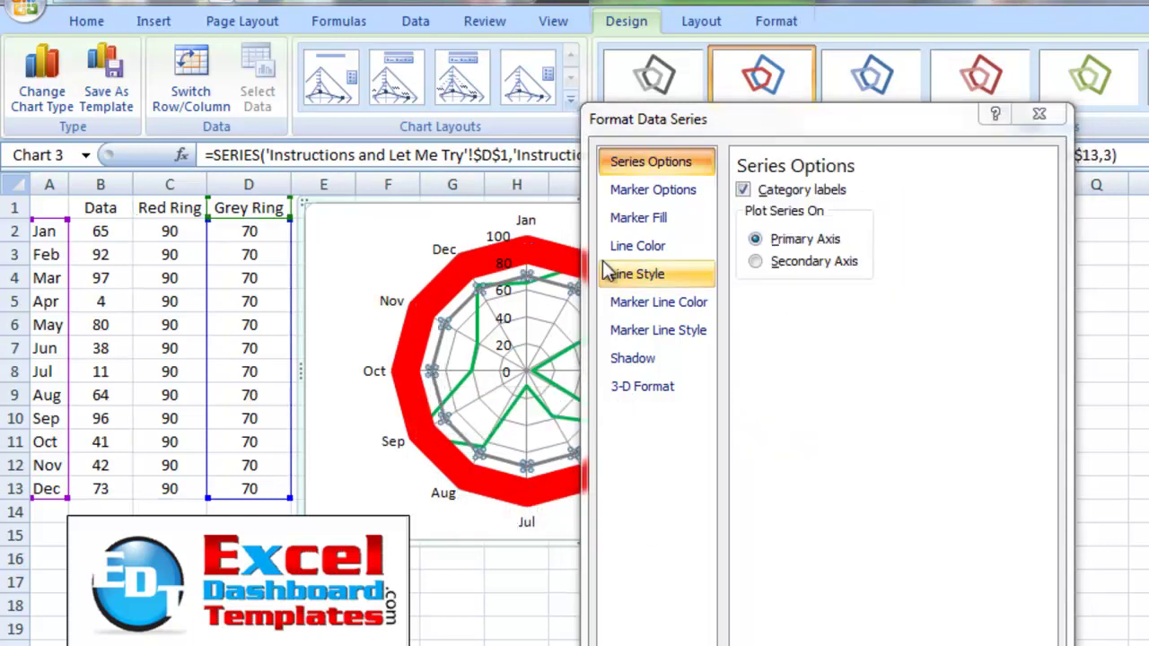
pyautogui.click(684, 281)
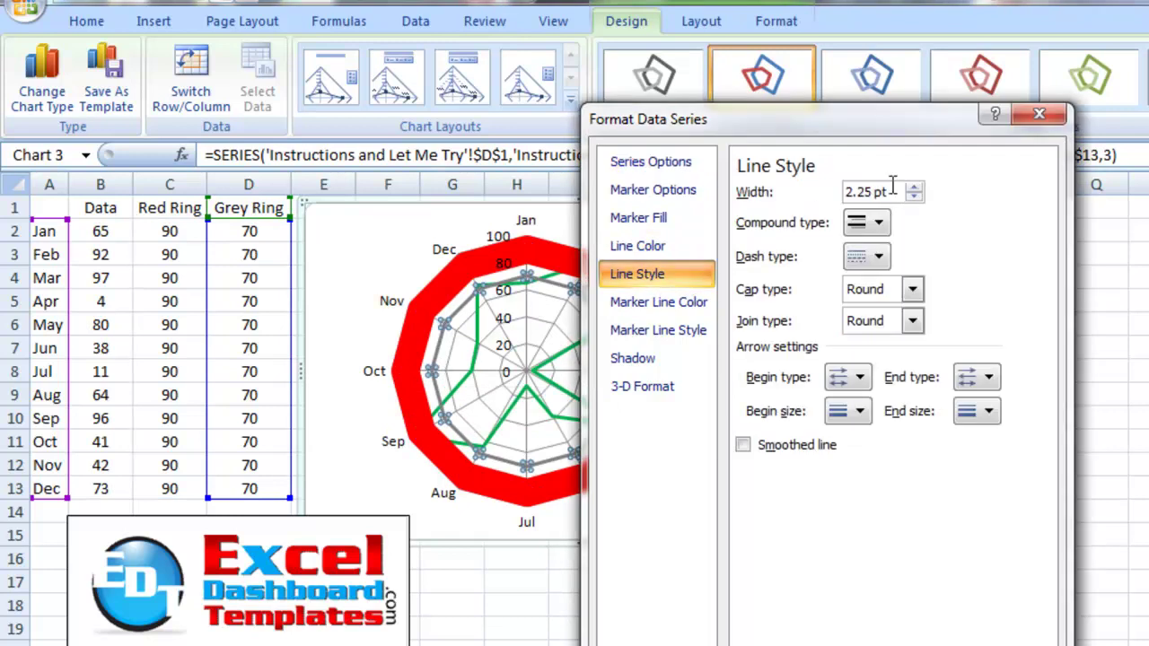
pyautogui.moveTo(884, 190); pyautogui.dragTo(750, 199)
pyautogui.press('BackSpace')
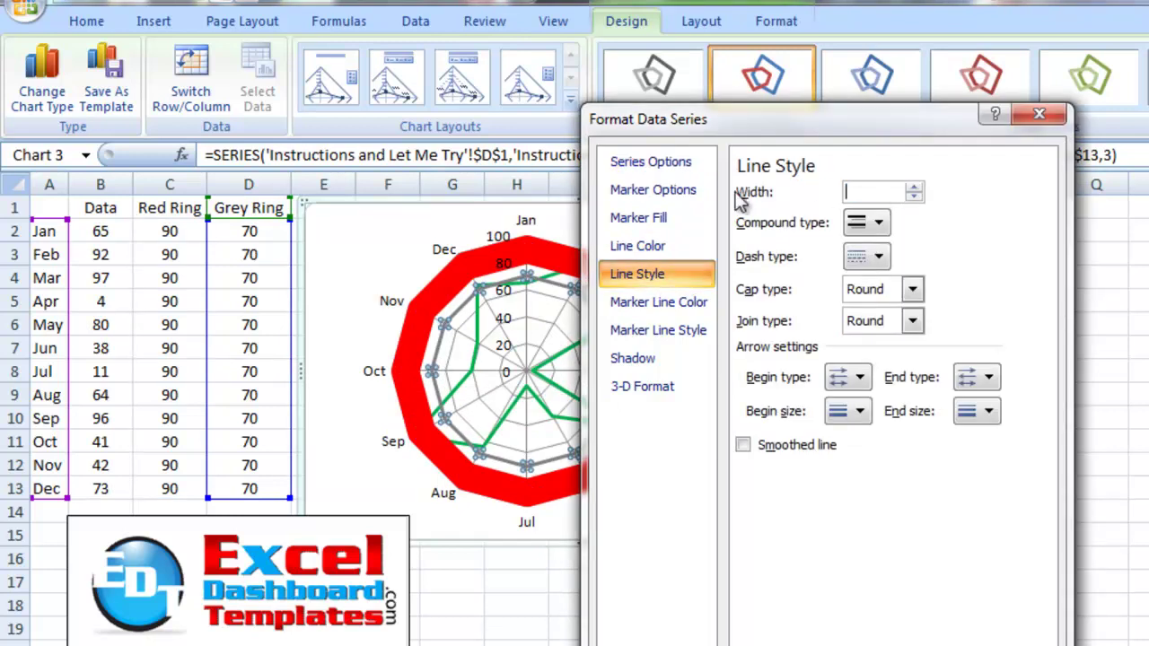
pyautogui.press('Tab')
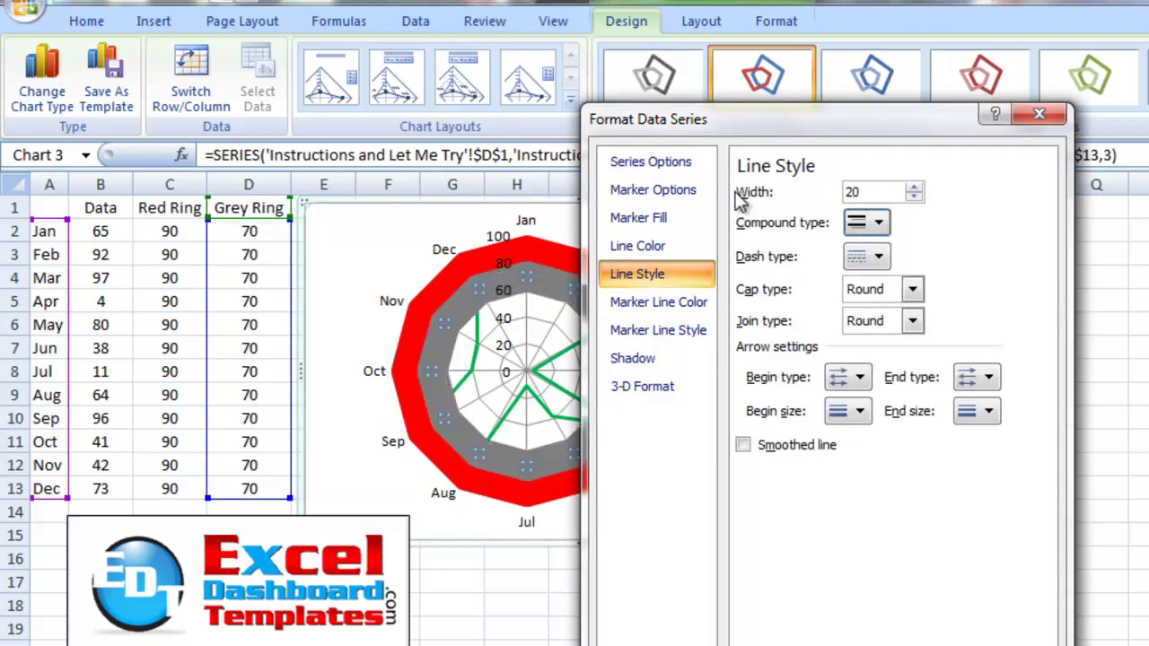
pyautogui.click(502, 334)
pyautogui.press('Escape')
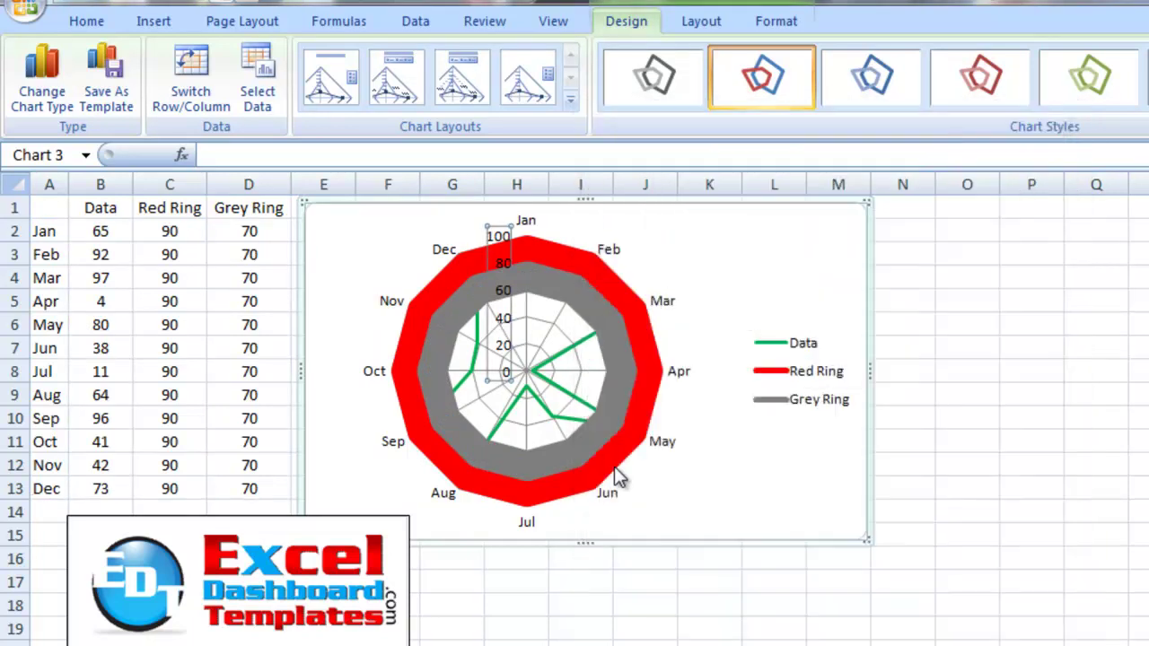
# Step: Delete the legend from the radar chart
pyautogui.click(691, 266)
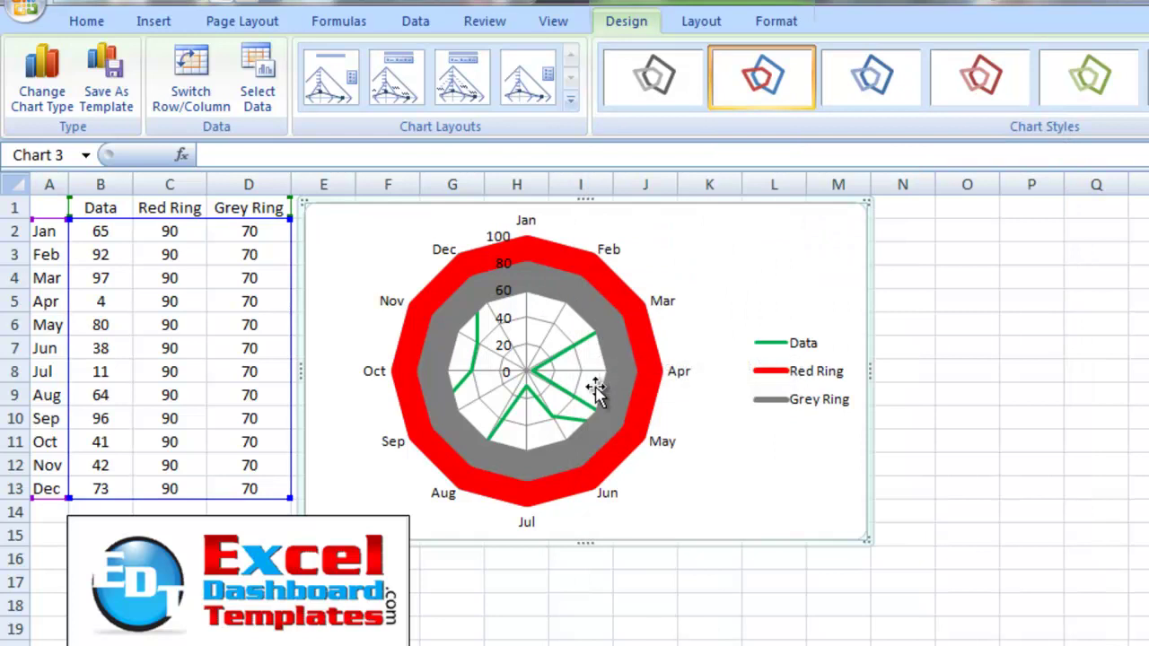
pyautogui.click(794, 383)
pyautogui.press('Delete')
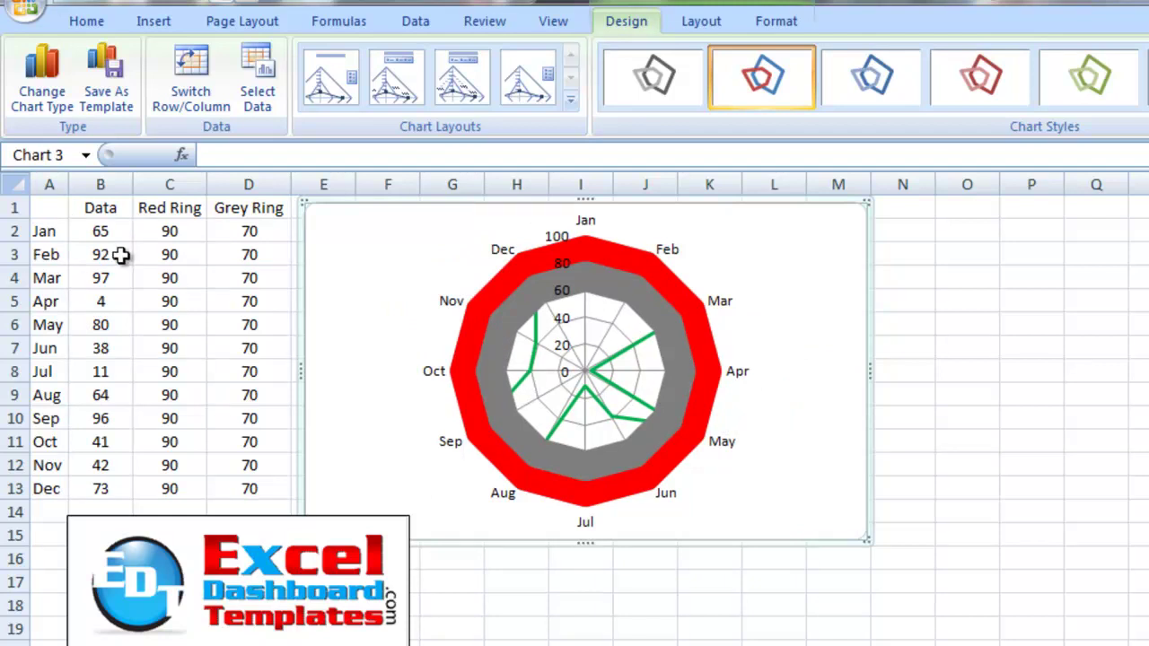
# Step: Inspect the Data column and the January cells, and select the Data series in the chart to see its points
pyautogui.click(101, 184)
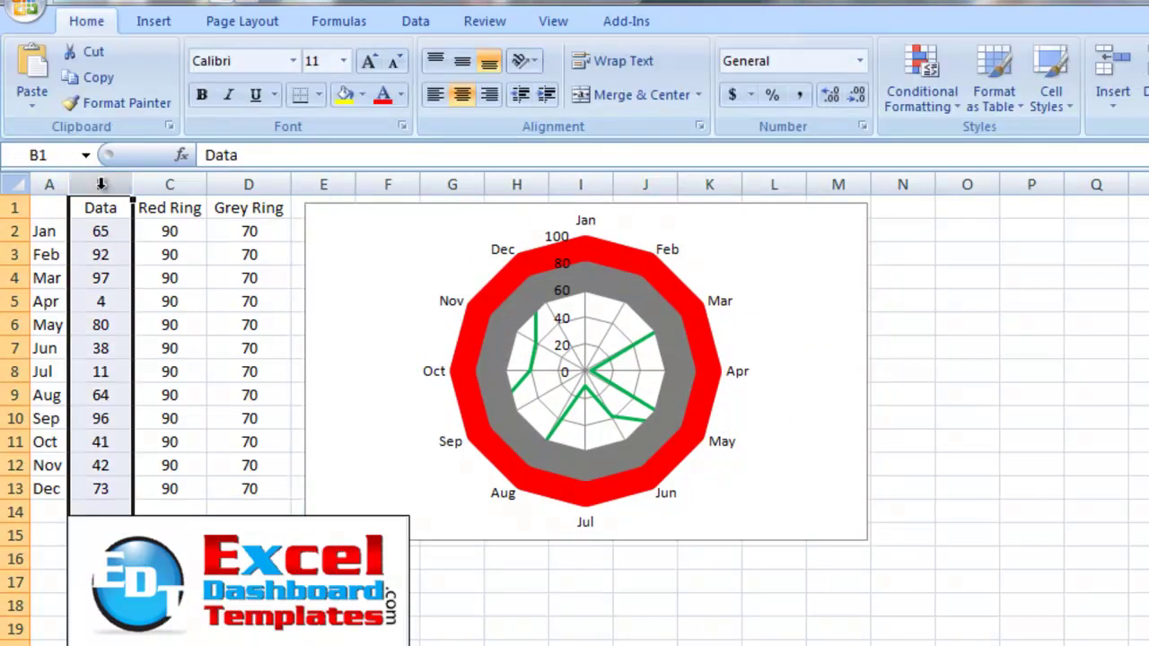
pyautogui.click(45, 233)
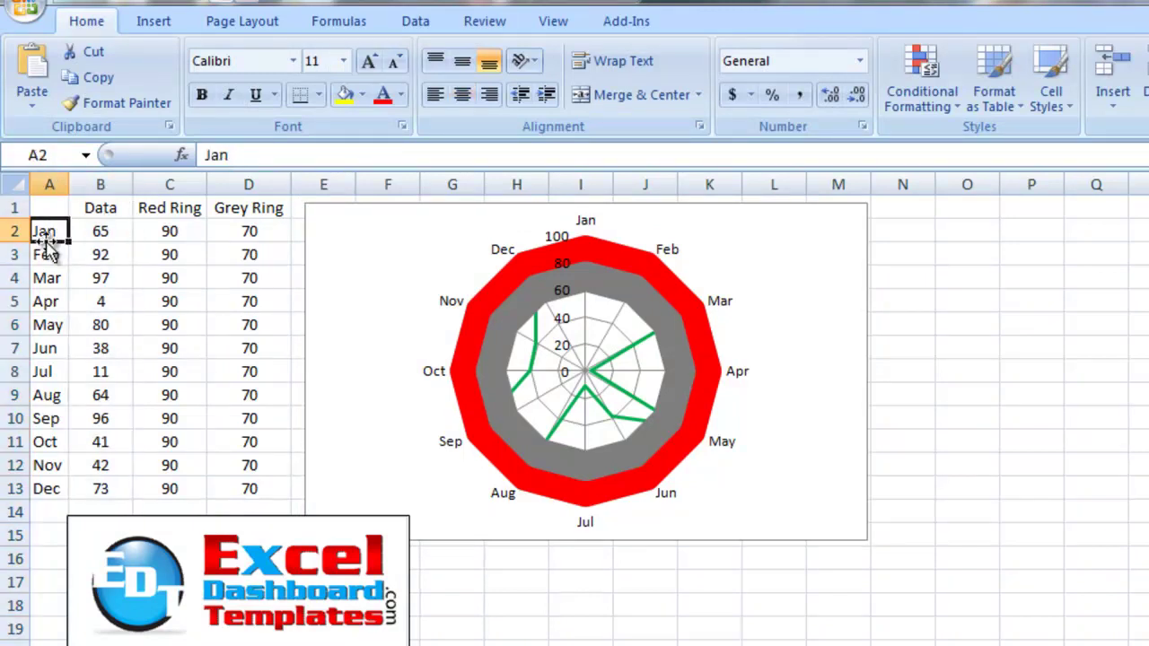
pyautogui.click(95, 230)
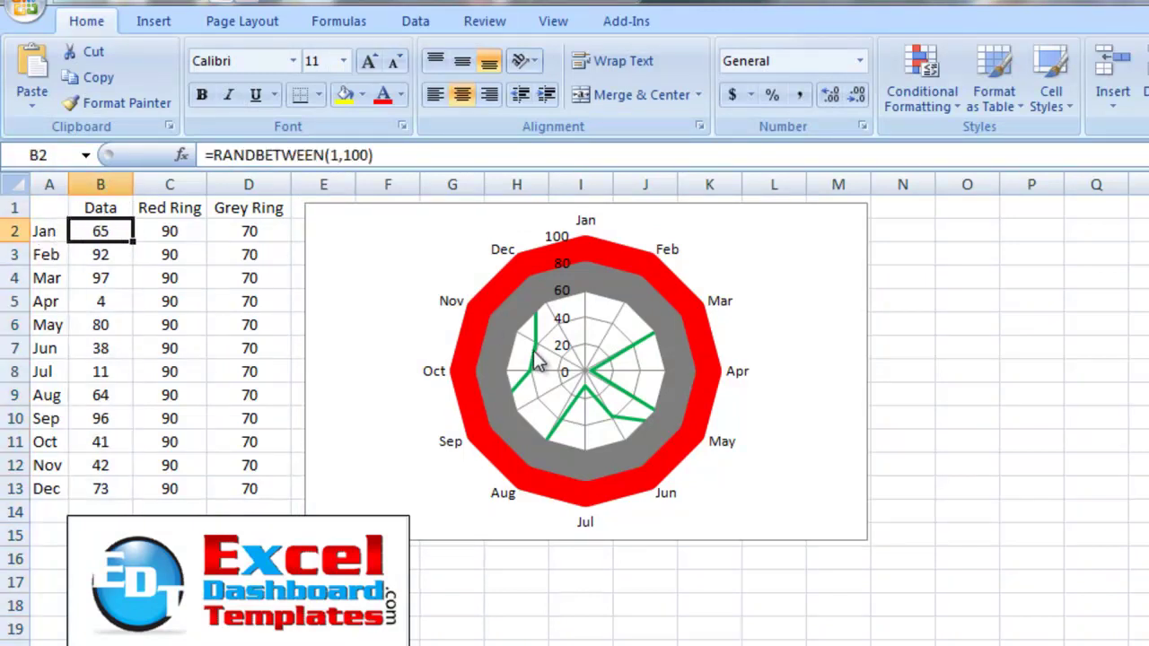
pyautogui.click(535, 362)
pyautogui.moveTo(537, 363)
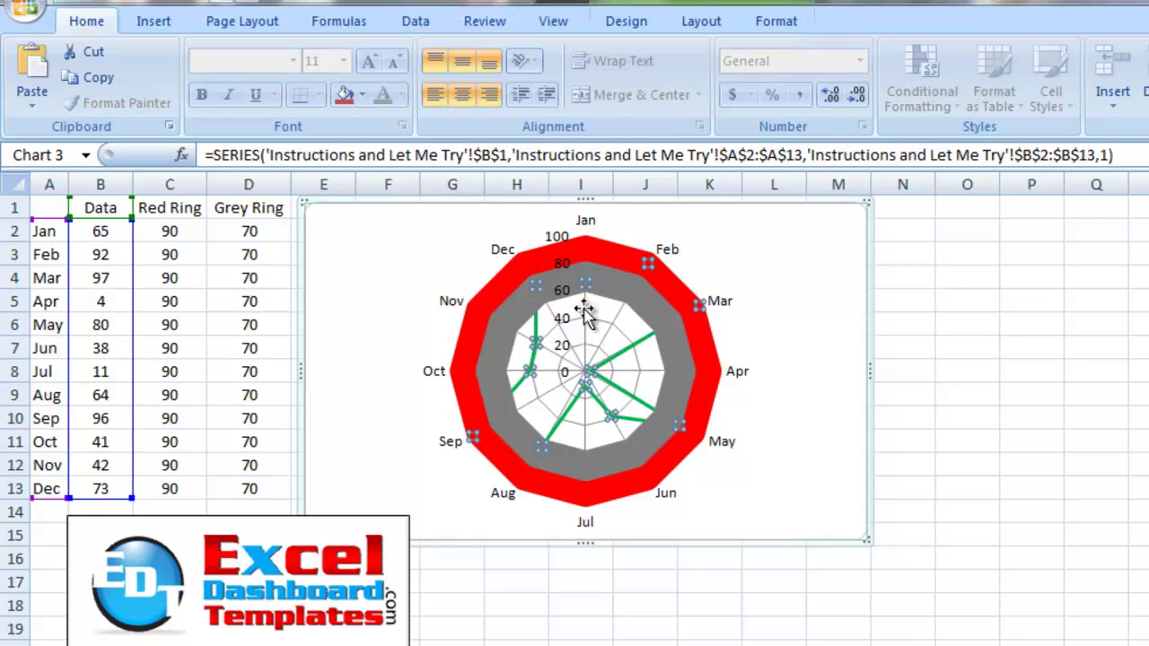
# Step: Reorder the radar chart's source series so Data comes last, after Red Ring and Grey Ring, and apply the new order
pyautogui.click(806, 379)
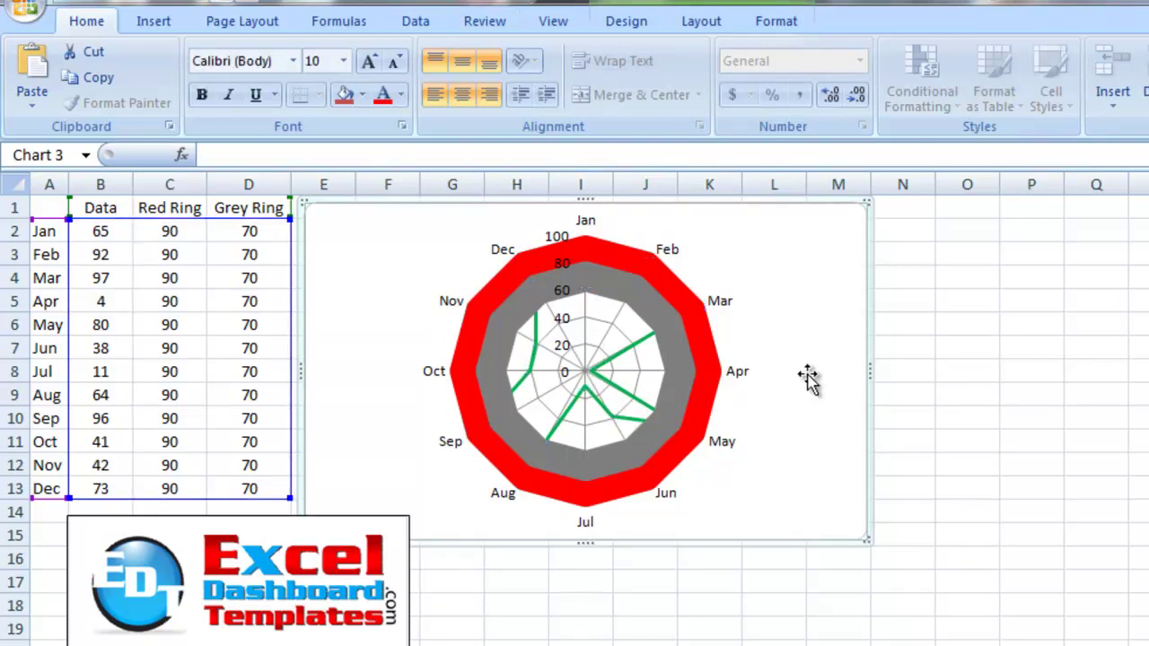
pyautogui.click(706, 32)
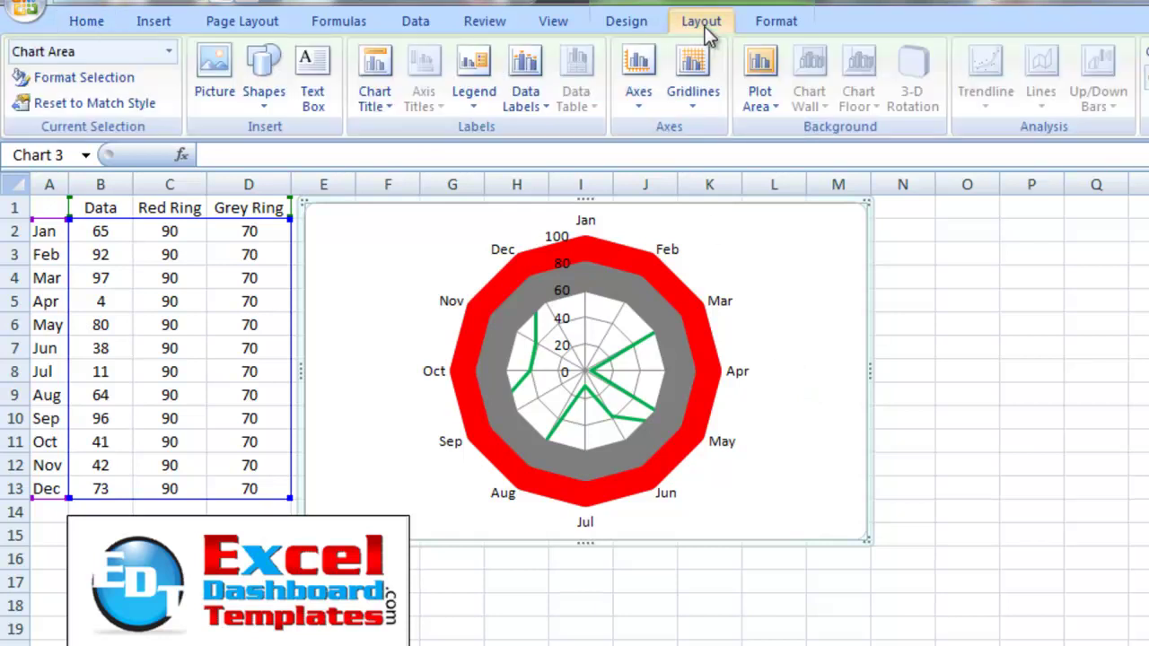
pyautogui.click(646, 30)
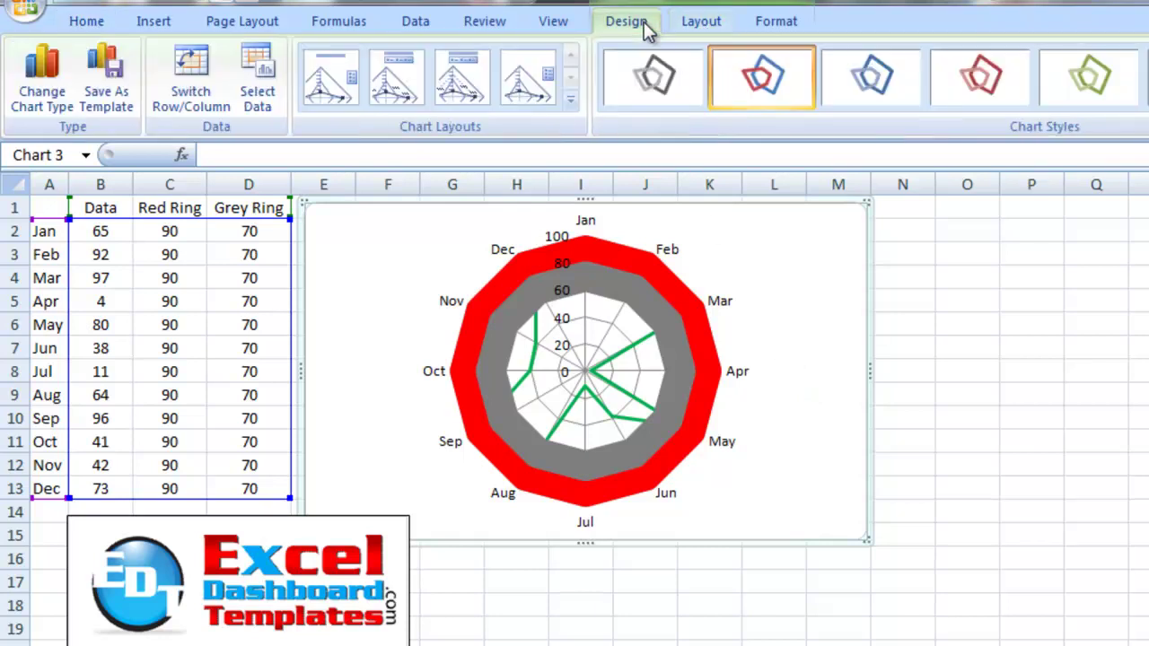
pyautogui.click(256, 90)
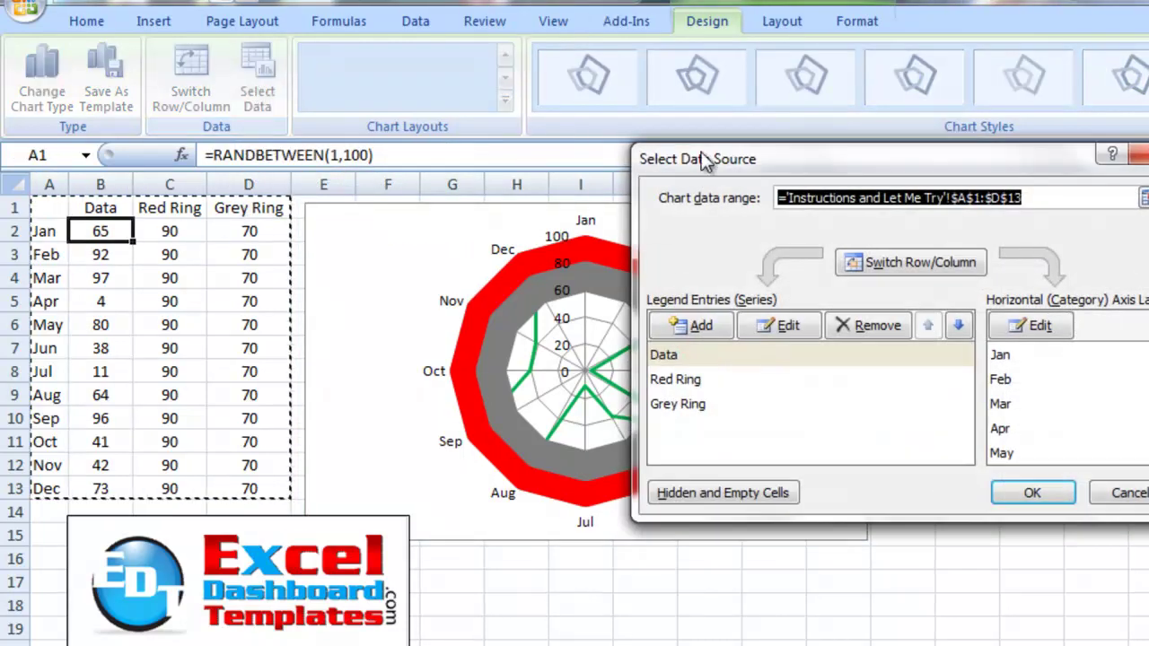
pyautogui.moveTo(713, 164); pyautogui.dragTo(703, 182)
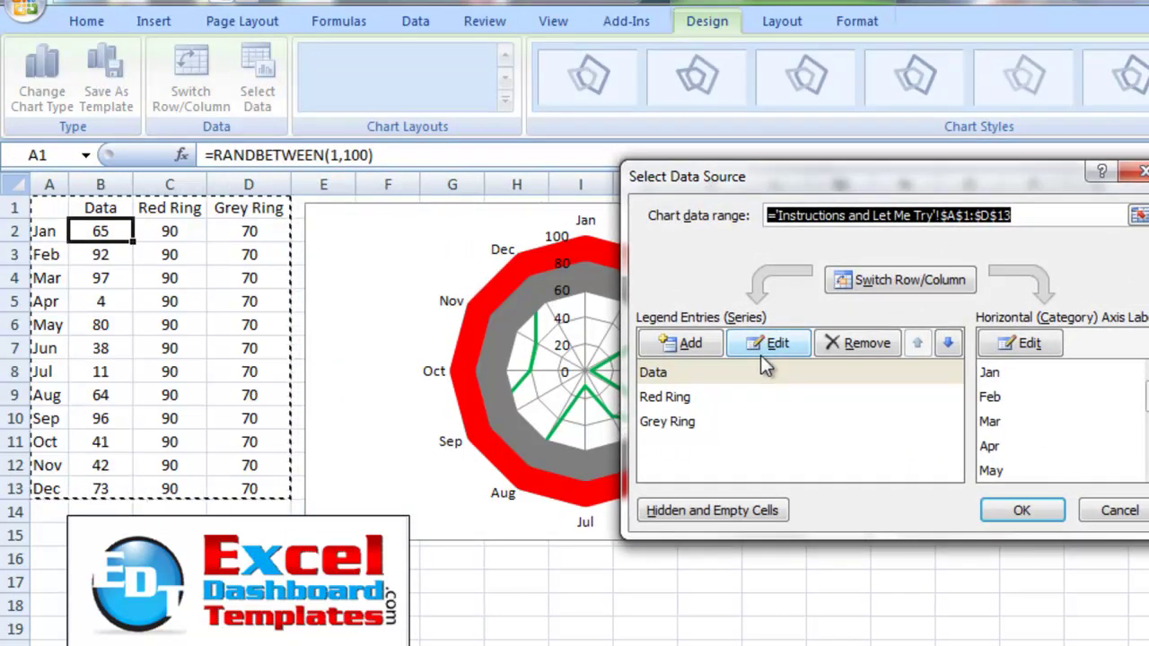
pyautogui.click(743, 371)
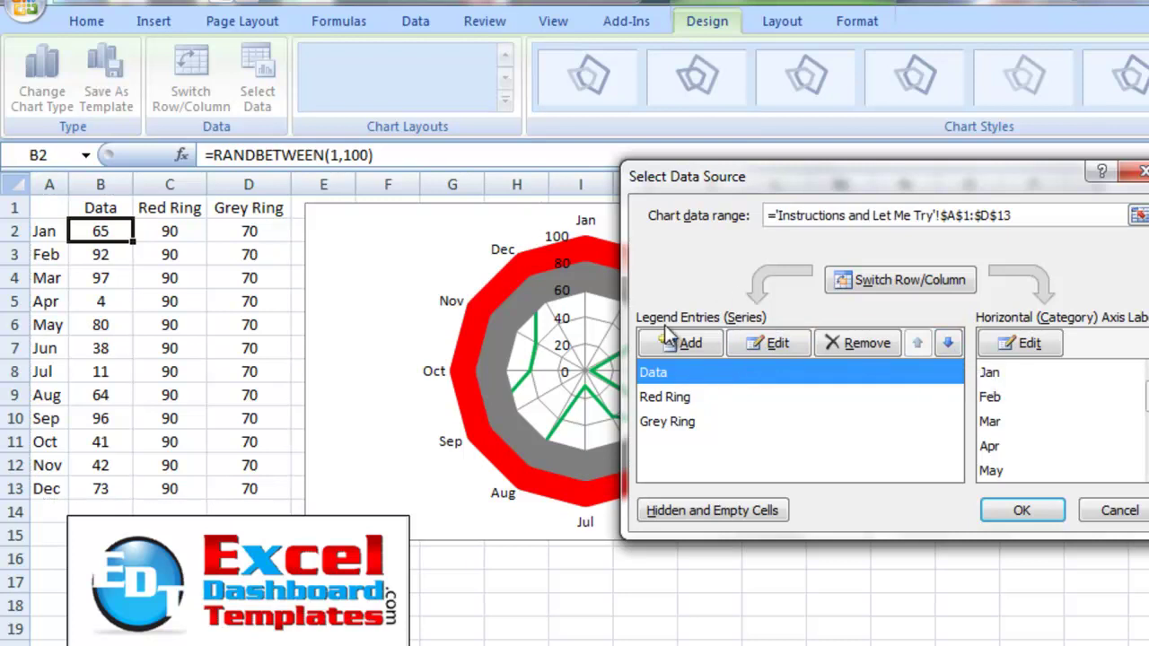
pyautogui.click(954, 351)
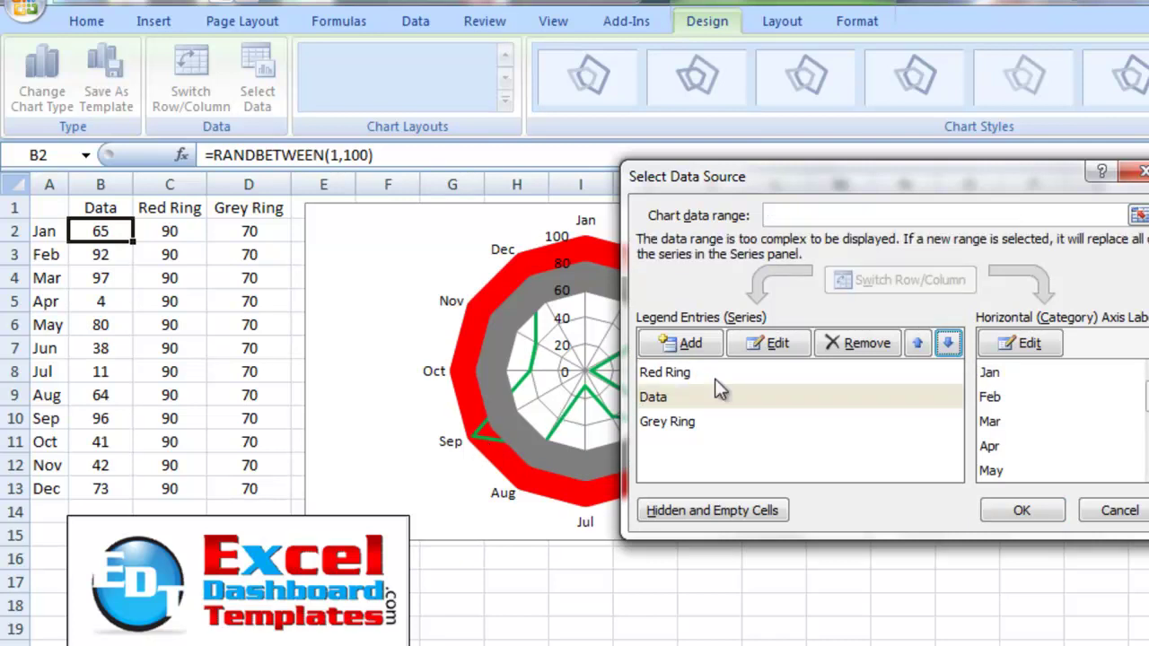
pyautogui.click(948, 344)
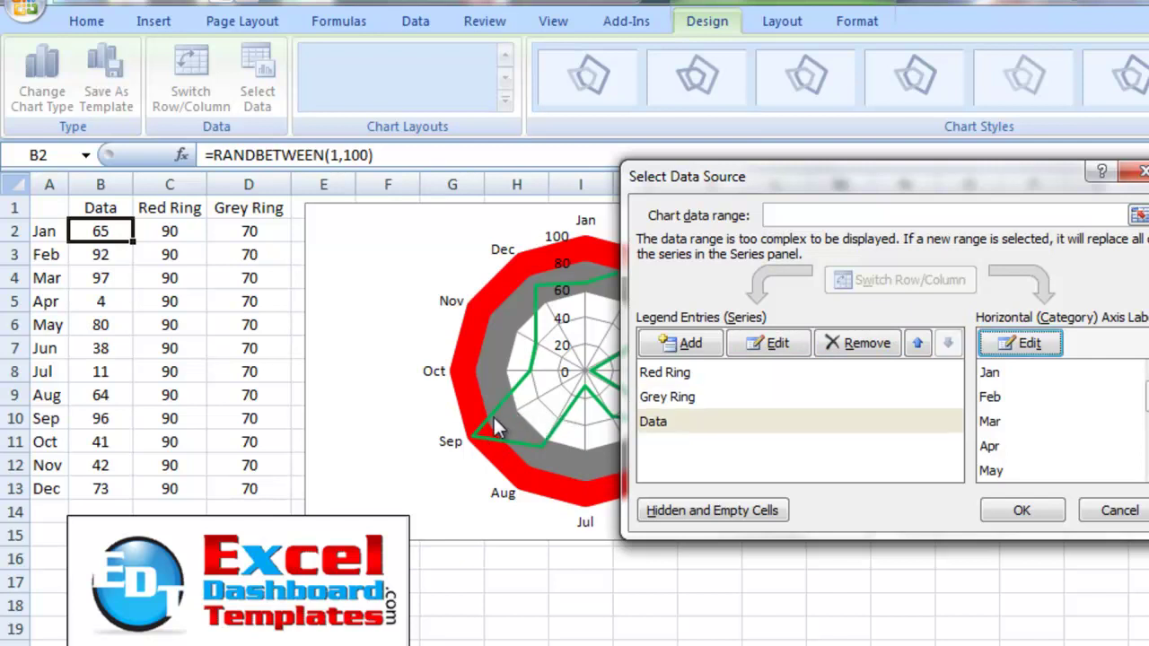
pyautogui.click(1022, 509)
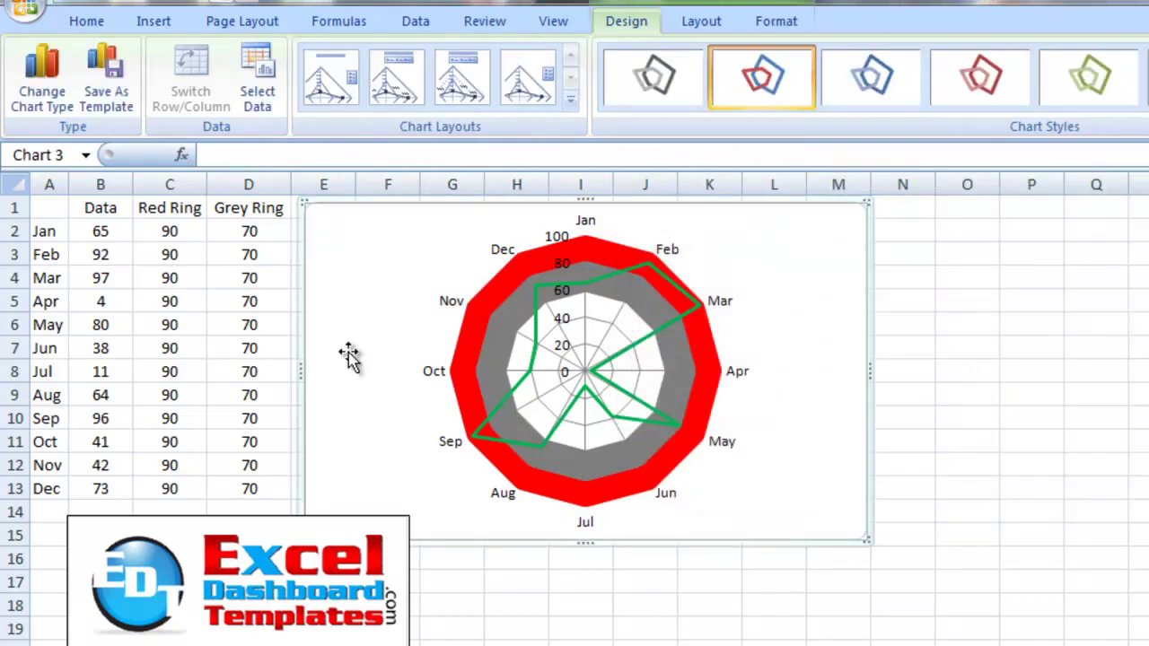